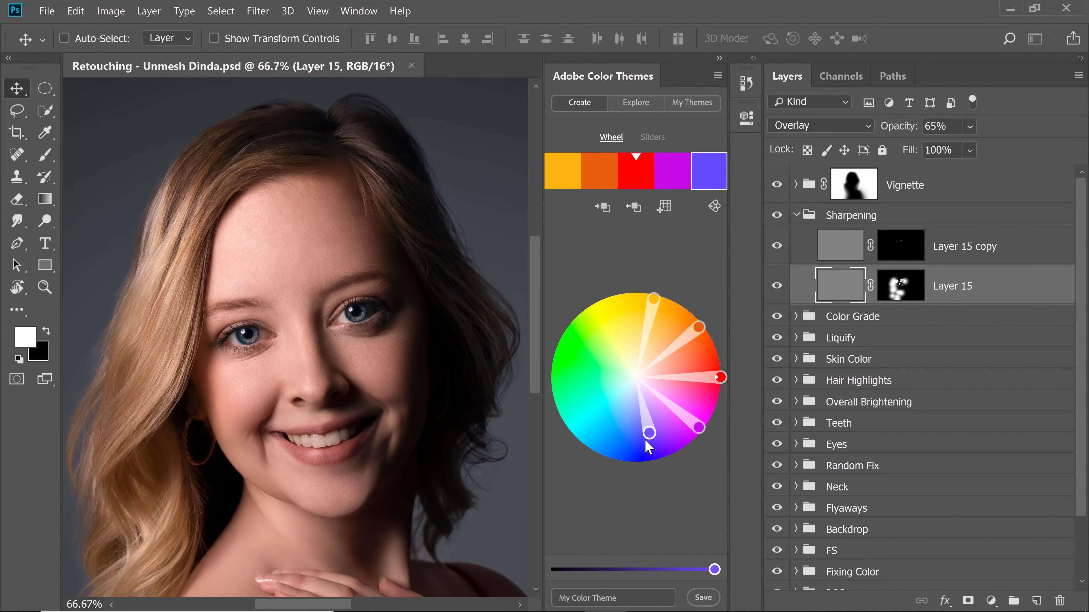
# Adjust one theme colour on the wheel, start naming the theme 'P', and browse popular themes
pyautogui.moveTo(644, 440); pyautogui.dragTo(637, 428)
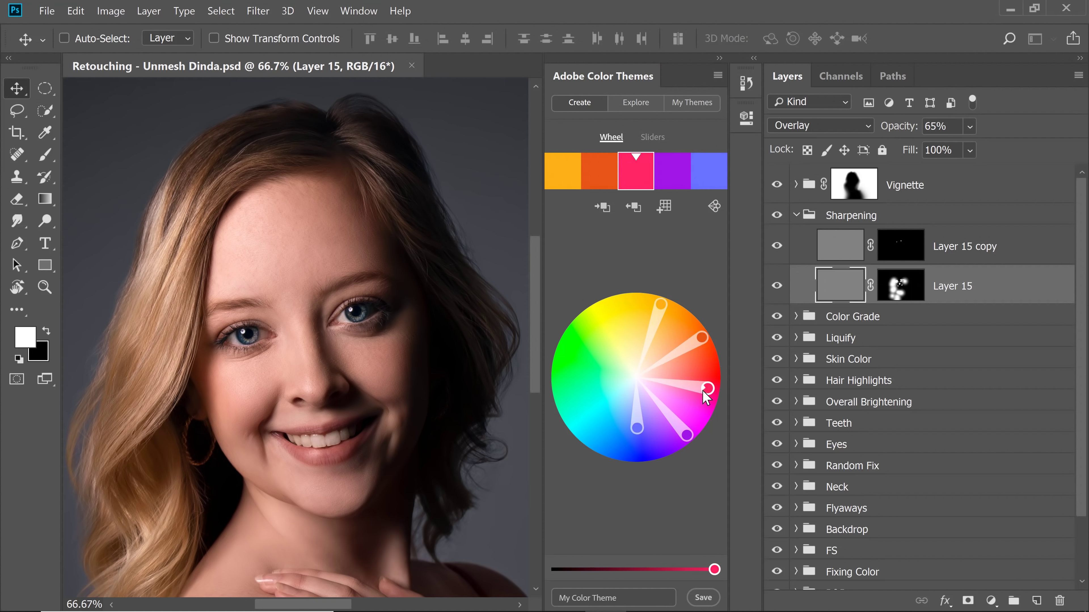
pyautogui.click(623, 598)
pyautogui.write('Playful Them')
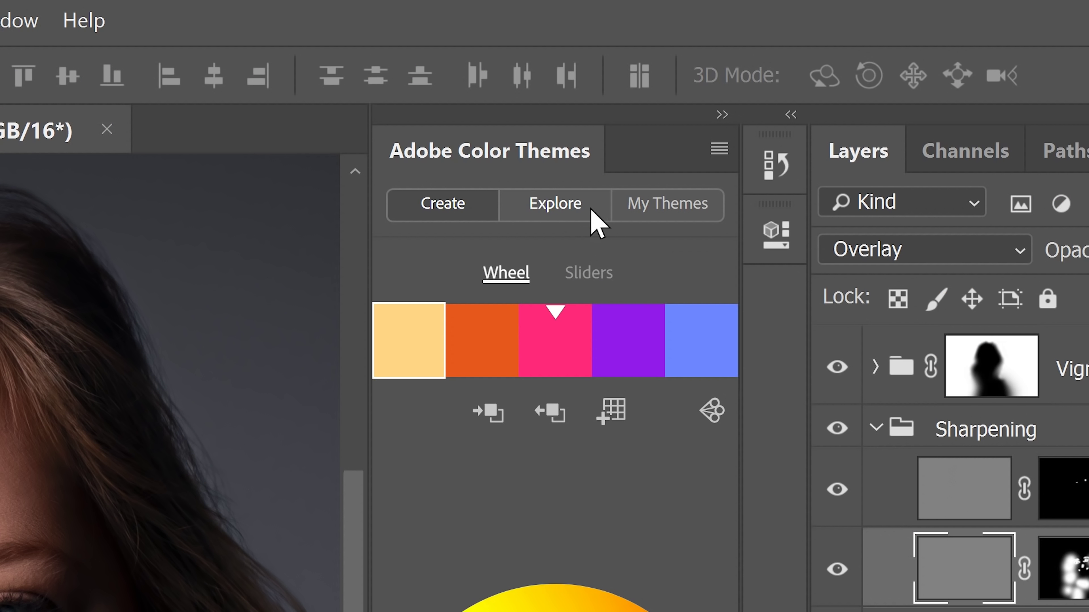
pyautogui.click(587, 214)
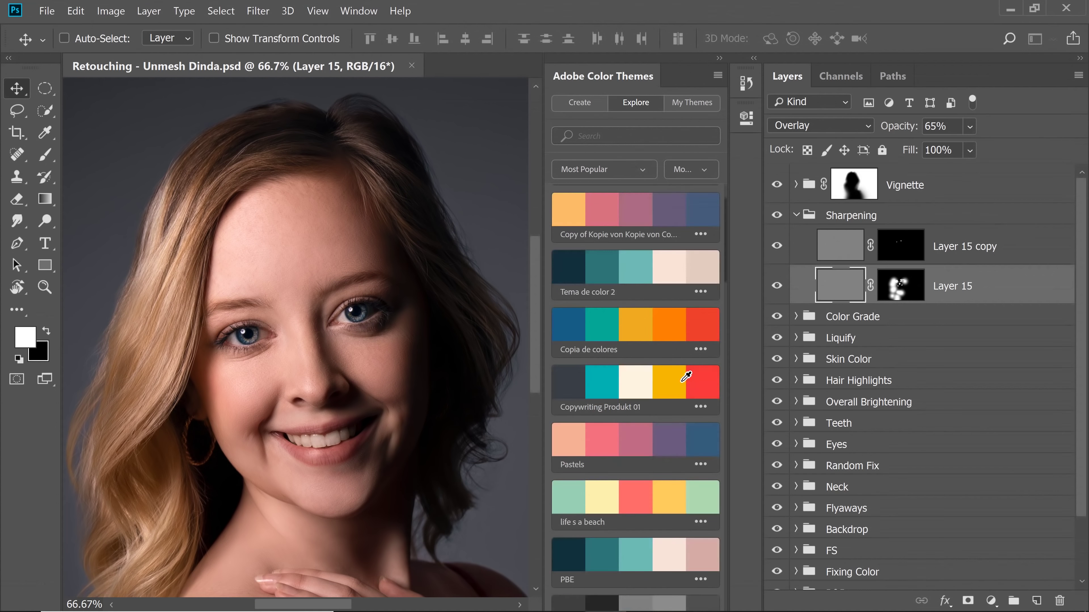
pyautogui.scroll(-8, 686, 376)
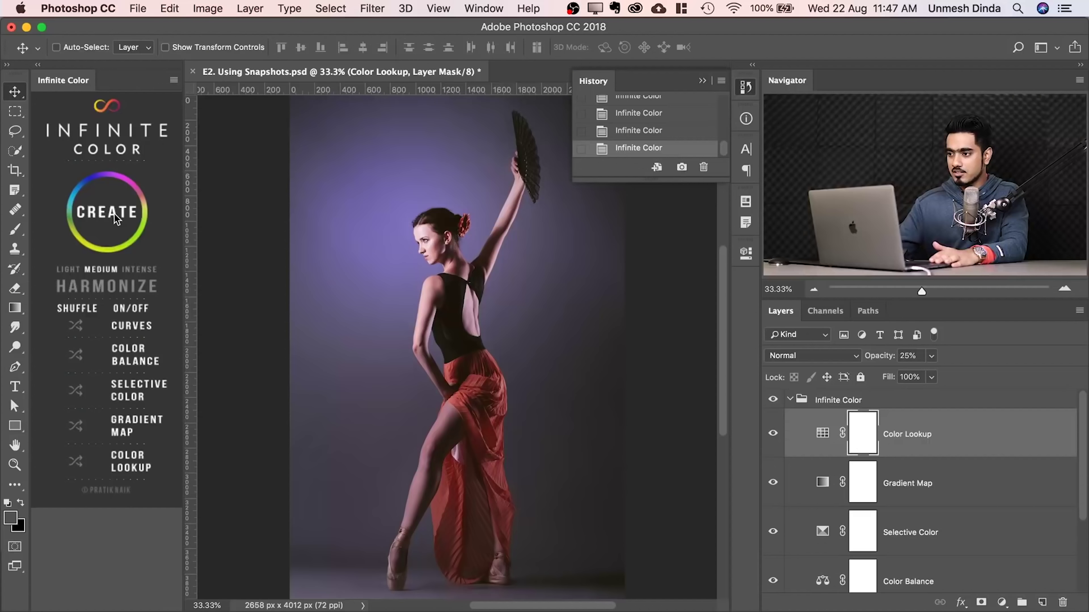
# Apply a different Color Theme so the dancer's grade turns from purple to blue
pyautogui.click(114, 214)
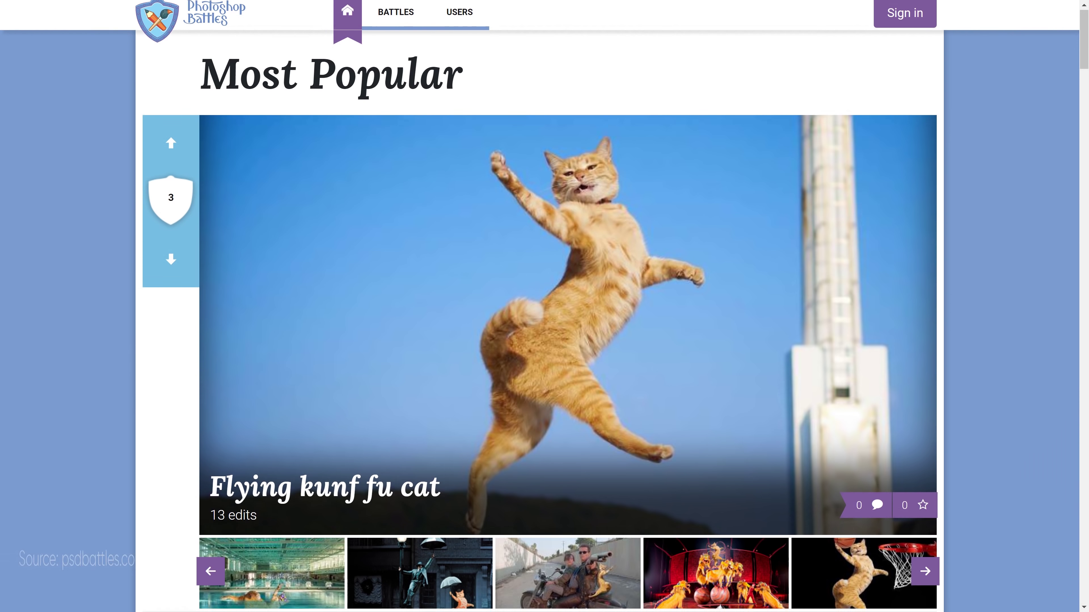
# Browse the popular Photoshop Battles and view the Emotional fish battle's original photo and community edits
pyautogui.scroll(-10, 540, 306)
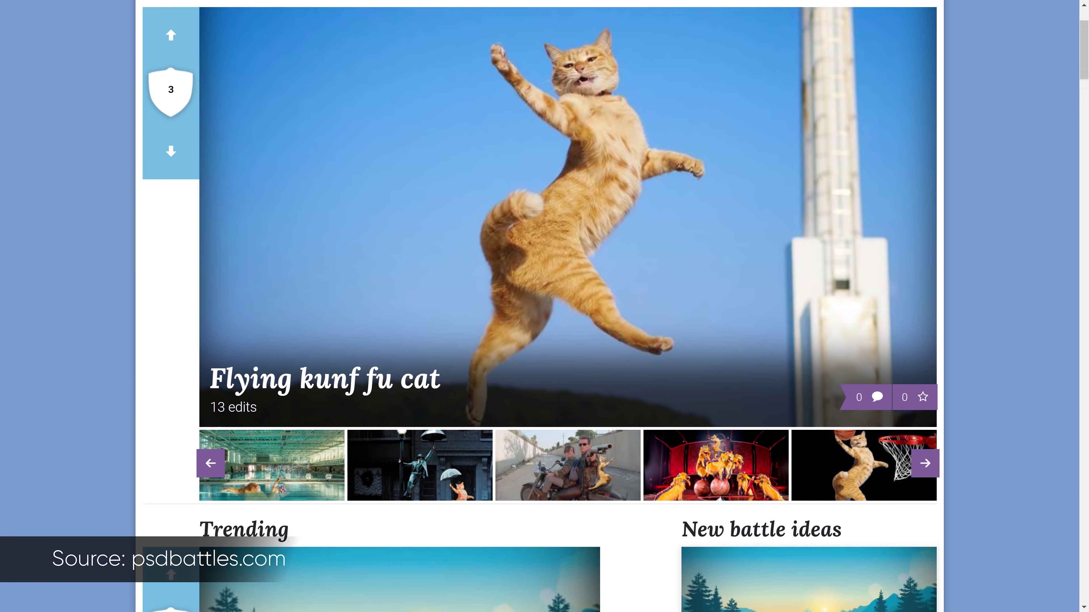
pyautogui.scroll(-3, 540, 307)
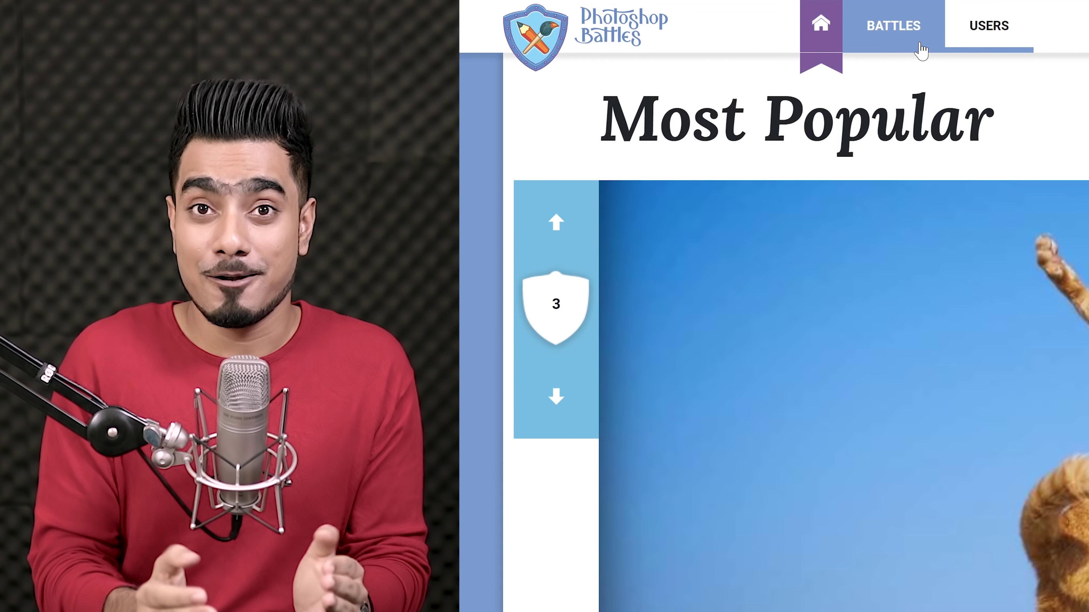
pyautogui.click(922, 40)
pyautogui.scroll(-10, 595, 279)
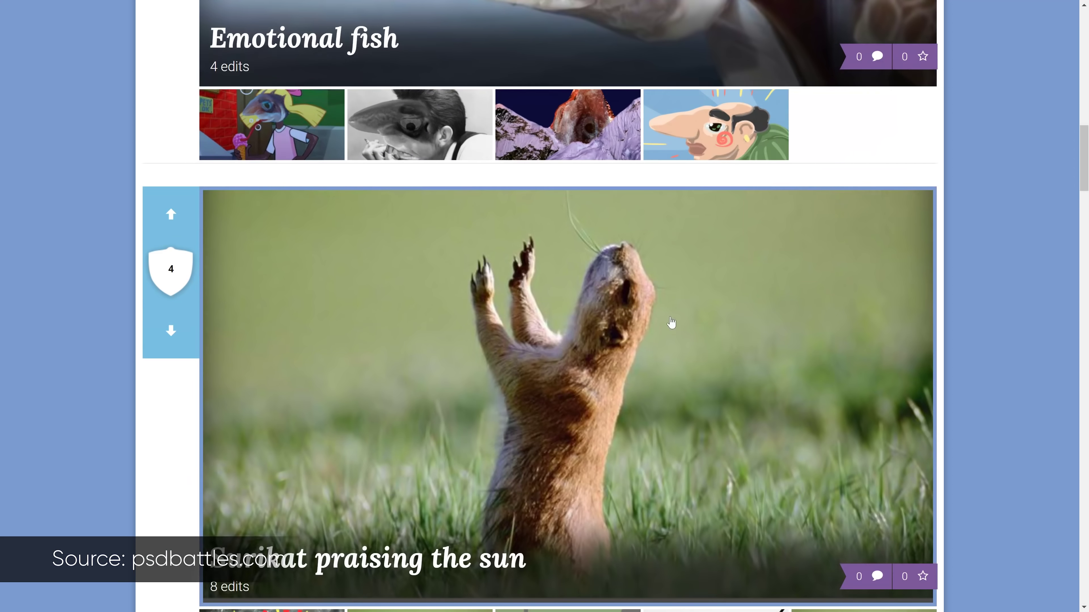
pyautogui.click(741, 342)
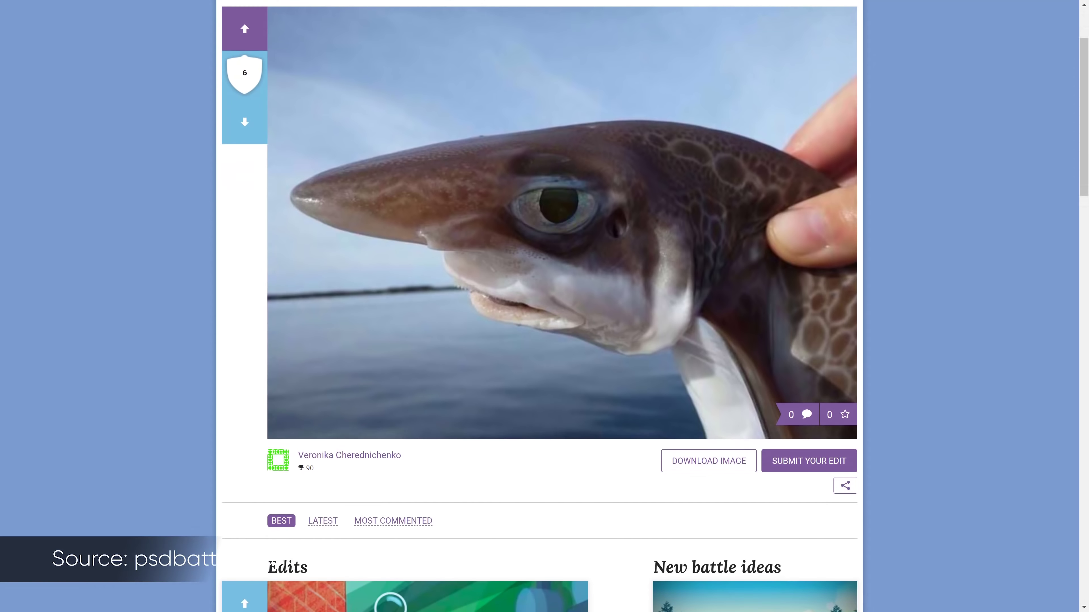
pyautogui.scroll(-9, 540, 300)
pyautogui.scroll(-10, 540, 300)
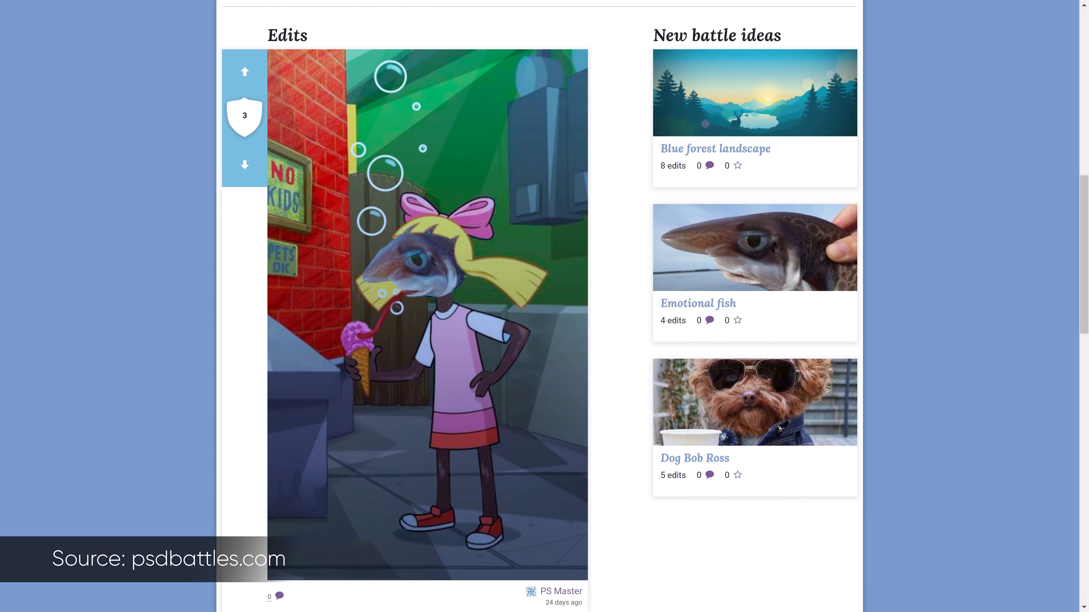
pyautogui.scroll(-3, 540, 301)
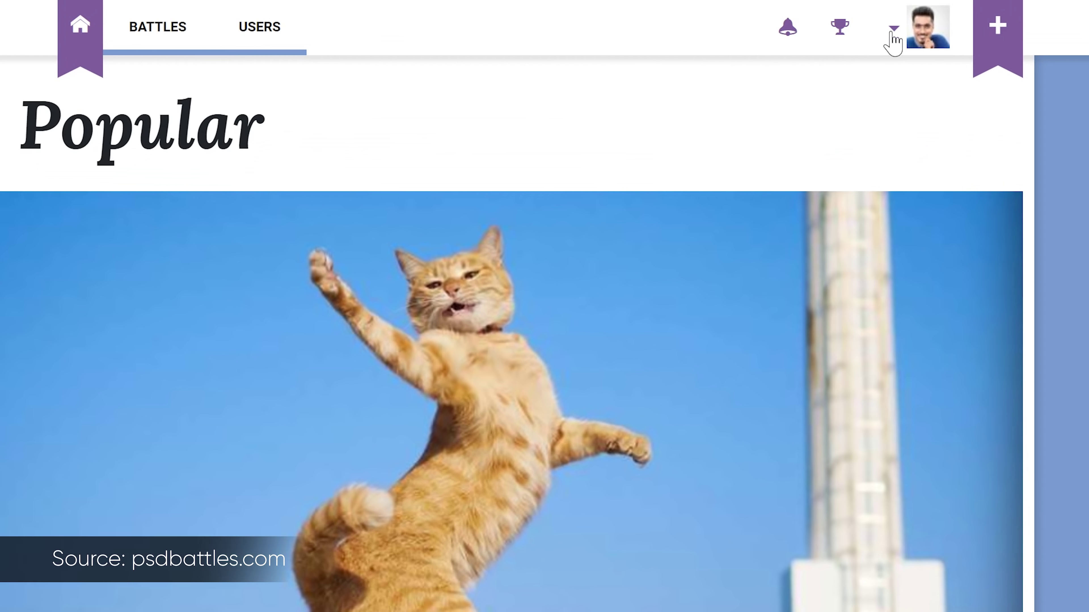
pyautogui.click(808, 23)
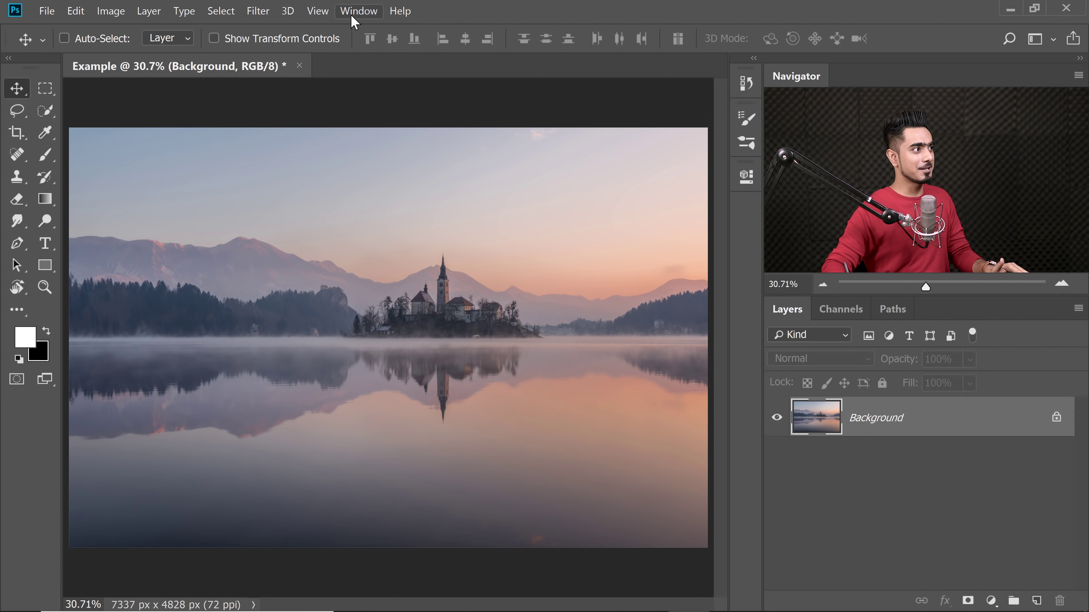
# Choose Window > Find Extensions on Exchange to open the Adobe Exchange marketplace
pyautogui.click(359, 11)
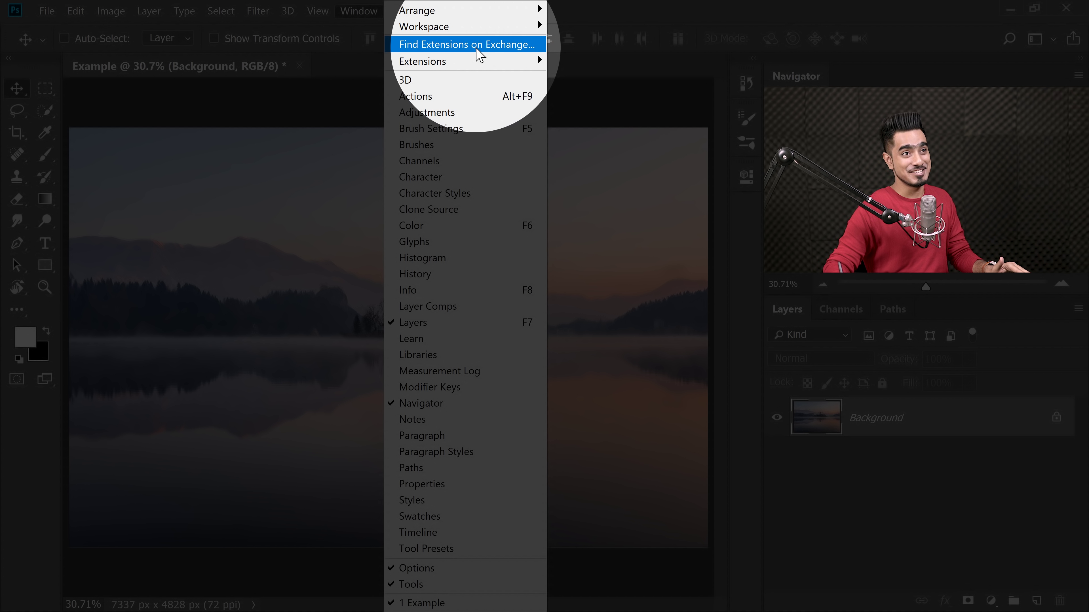
pyautogui.click(481, 48)
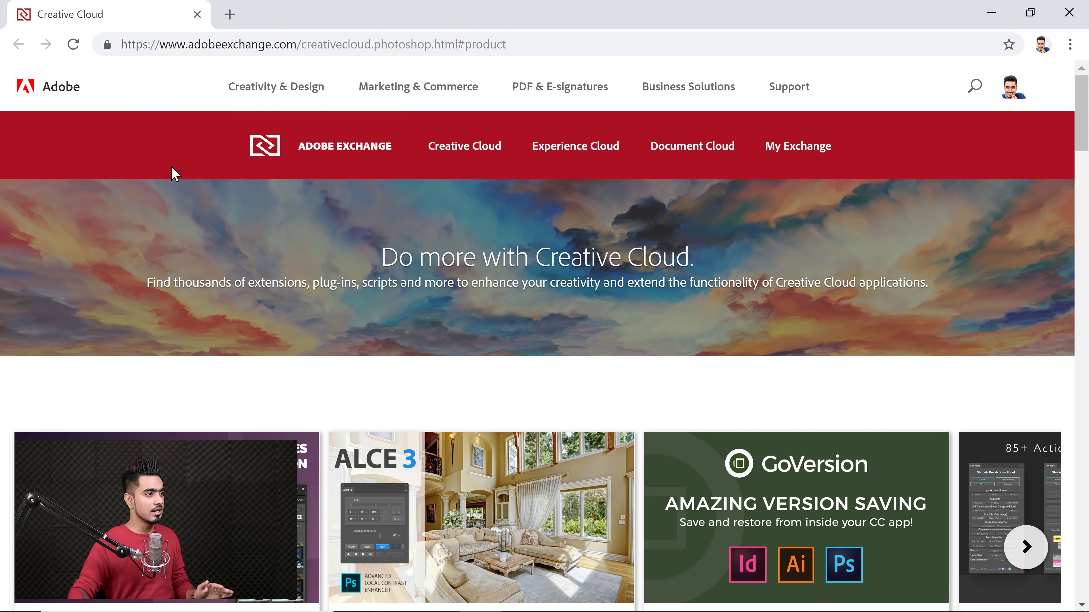
# Page through the featured extensions carousel, then scroll to the 1158-item Photoshop Extensions list
pyautogui.scroll(-3, 1076, 140)
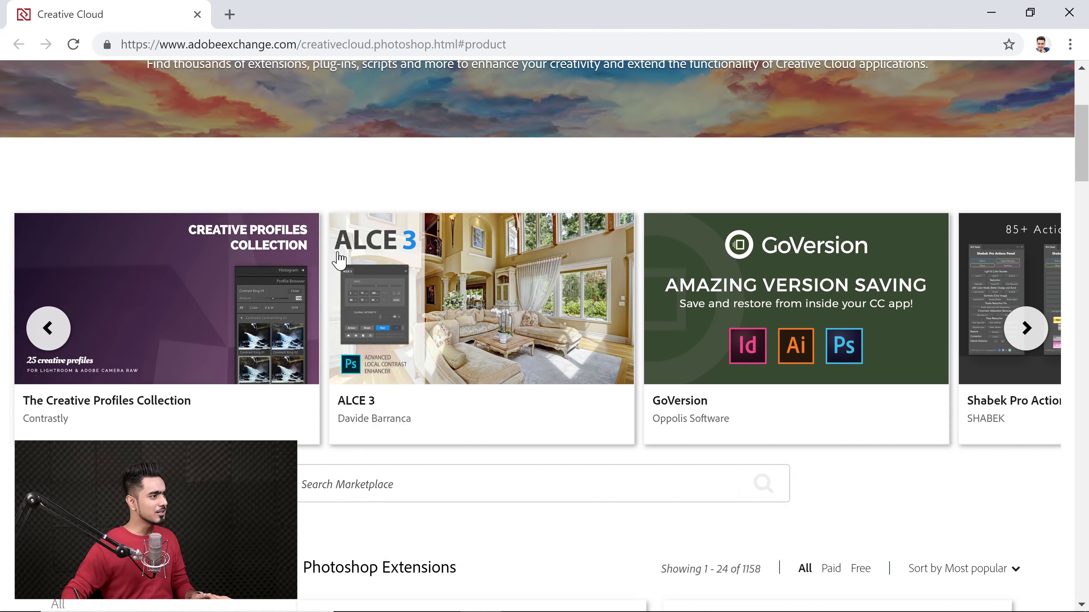
pyautogui.click(1027, 329)
pyautogui.click(1027, 329)
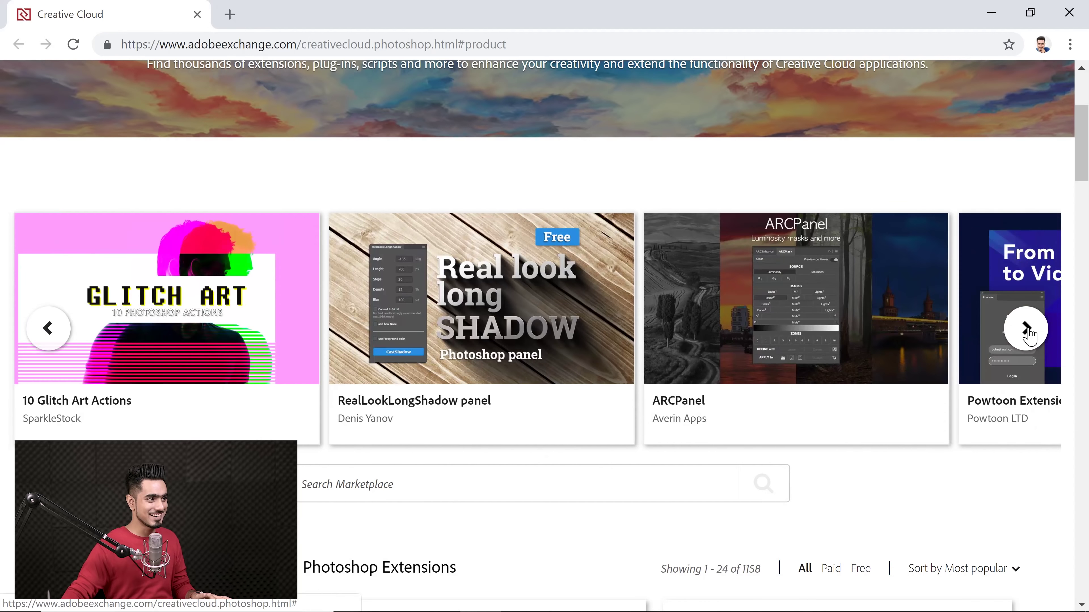
pyautogui.click(1027, 329)
pyautogui.click(1027, 330)
pyautogui.click(1027, 329)
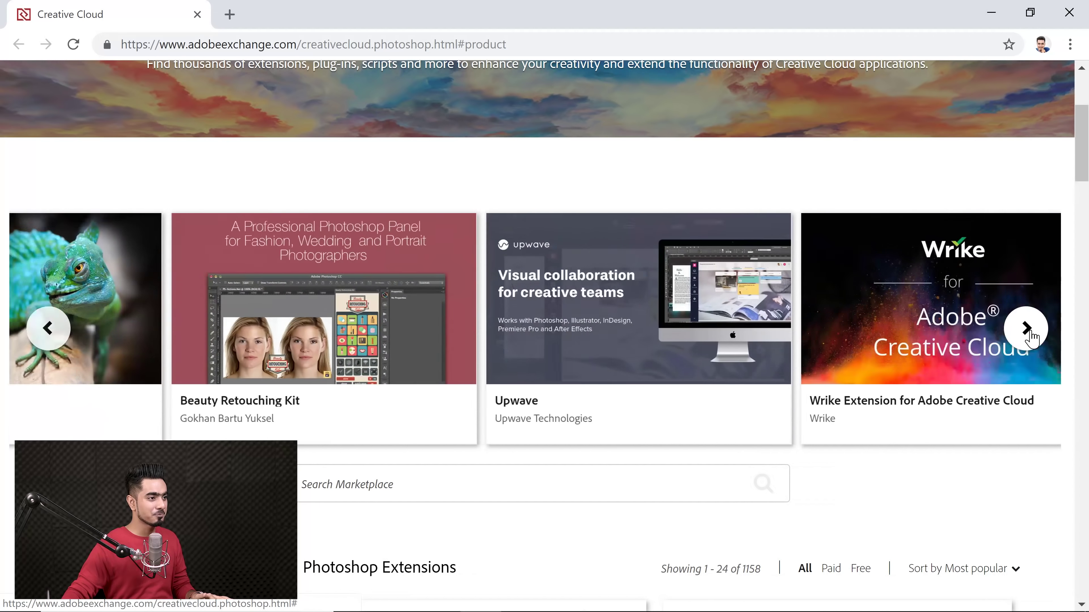
pyautogui.click(1027, 330)
pyautogui.click(1027, 329)
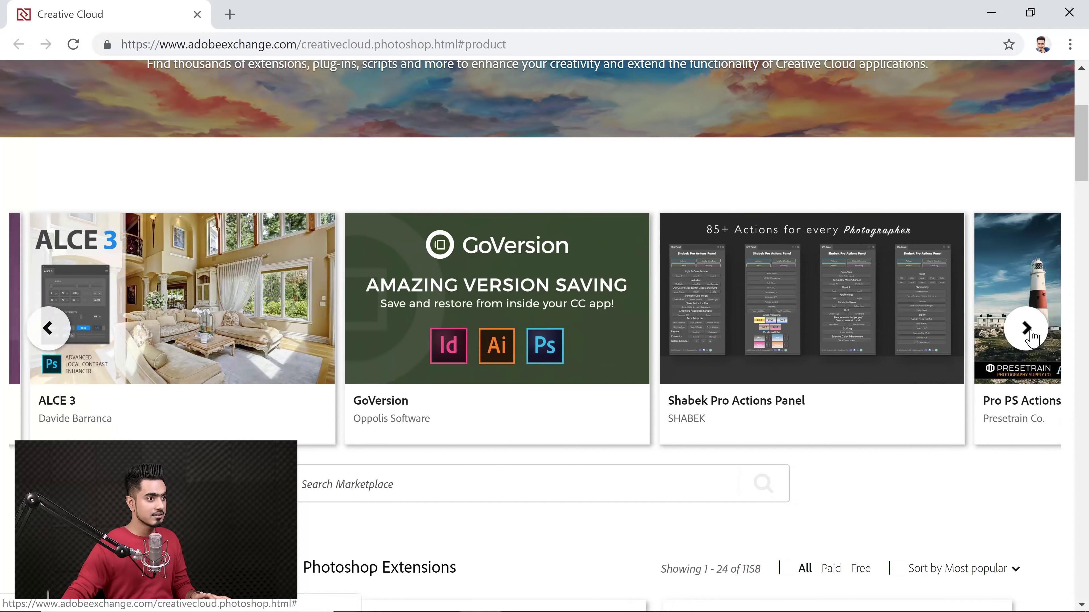
pyautogui.click(1027, 329)
pyautogui.click(1027, 330)
pyautogui.click(1027, 330)
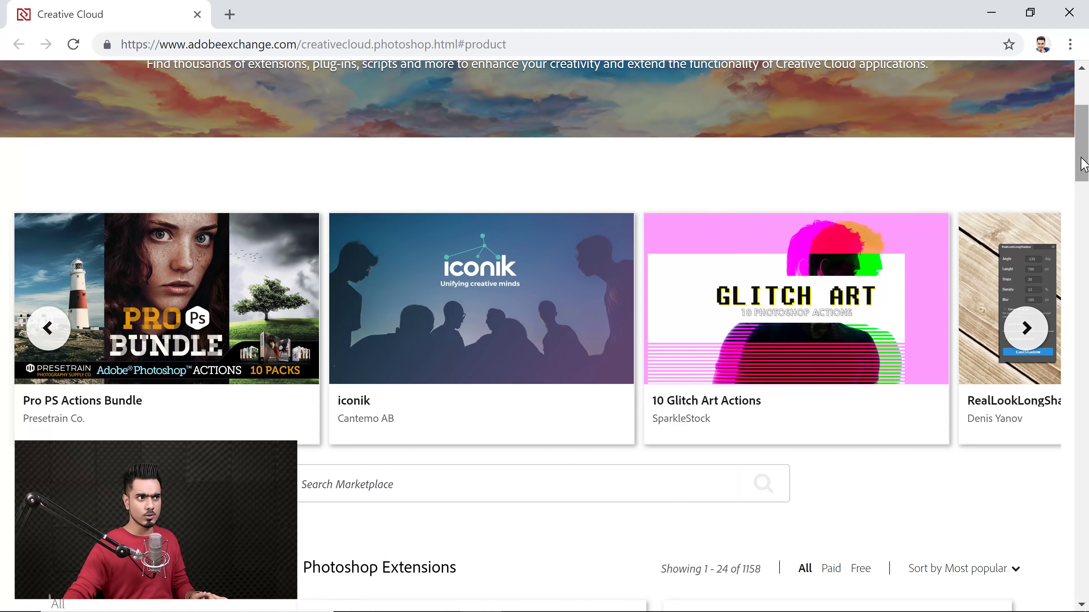
pyautogui.moveTo(1081, 164); pyautogui.dragTo(1078, 217)
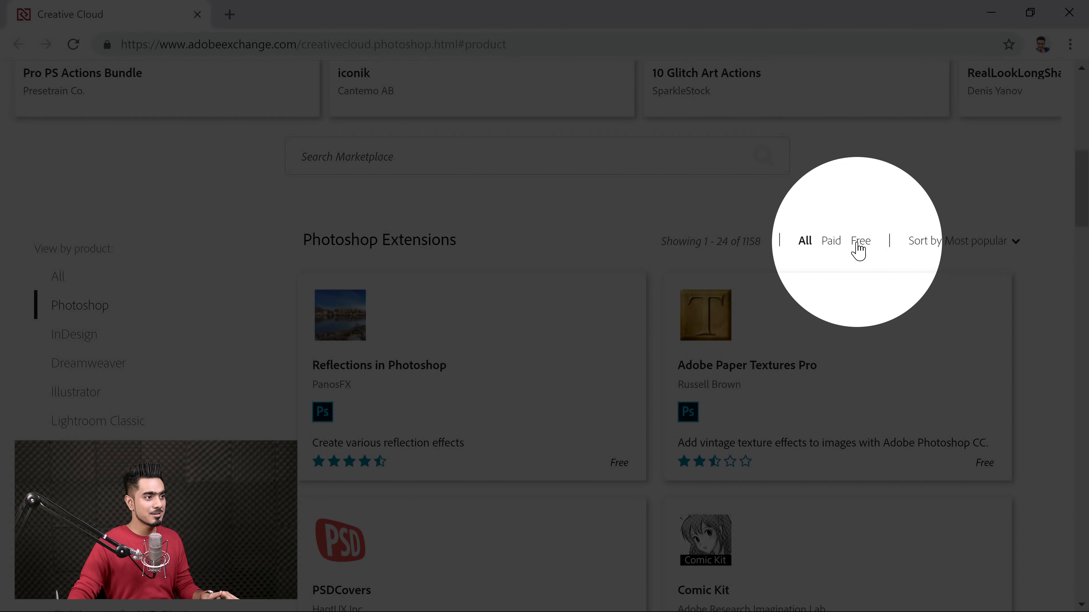
# Filter to free extensions, search for 'stock photo', and open the Free Stock Search result
pyautogui.click(860, 242)
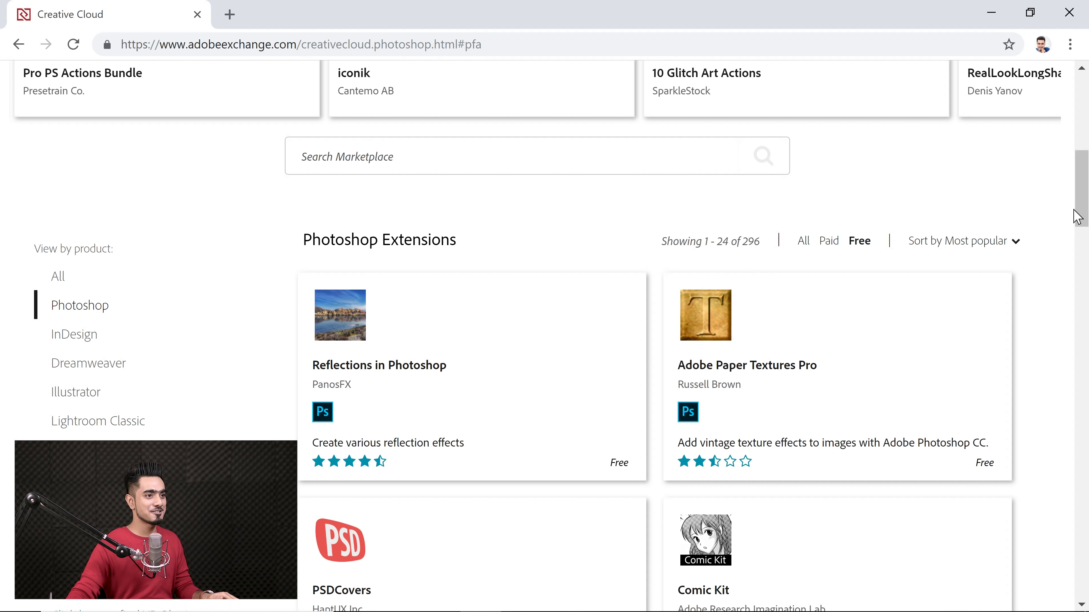
pyautogui.moveTo(1077, 216)
pyautogui.mouseDown()
pyautogui.moveTo(989, 445)
pyautogui.moveTo(1013, 215)
pyautogui.moveTo(479, 141)
pyautogui.mouseUp()
pyautogui.click(468, 227)
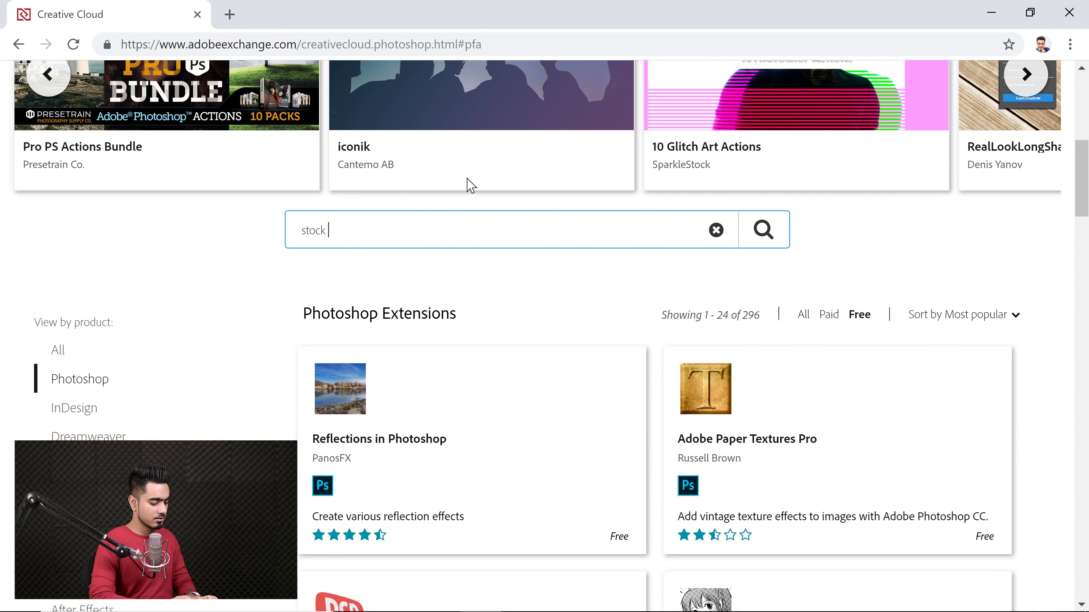
pyautogui.press('Return')
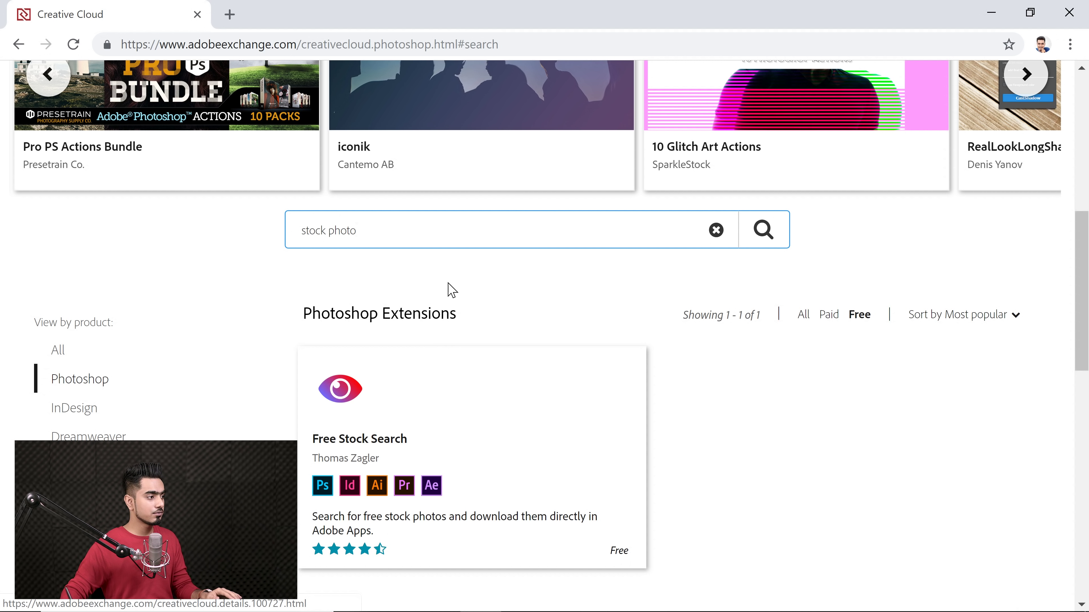
pyautogui.click(362, 446)
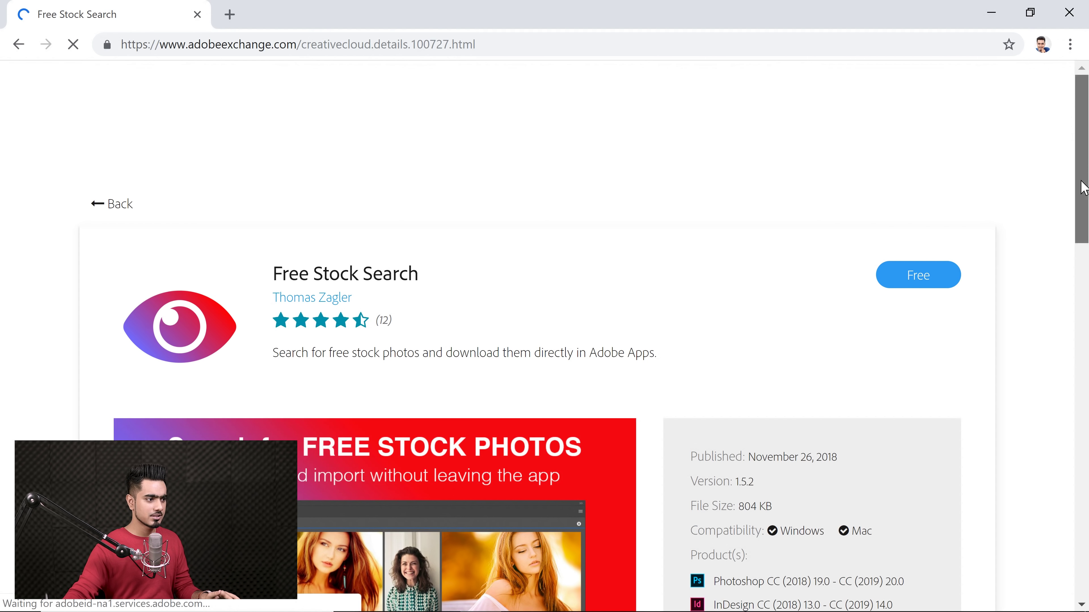
# Scroll to Free Stock Search's details: version 1.5.2, 804 KB, Photoshop CC 2018–2019 compatibility
pyautogui.moveTo(1083, 187); pyautogui.dragTo(1069, 231)
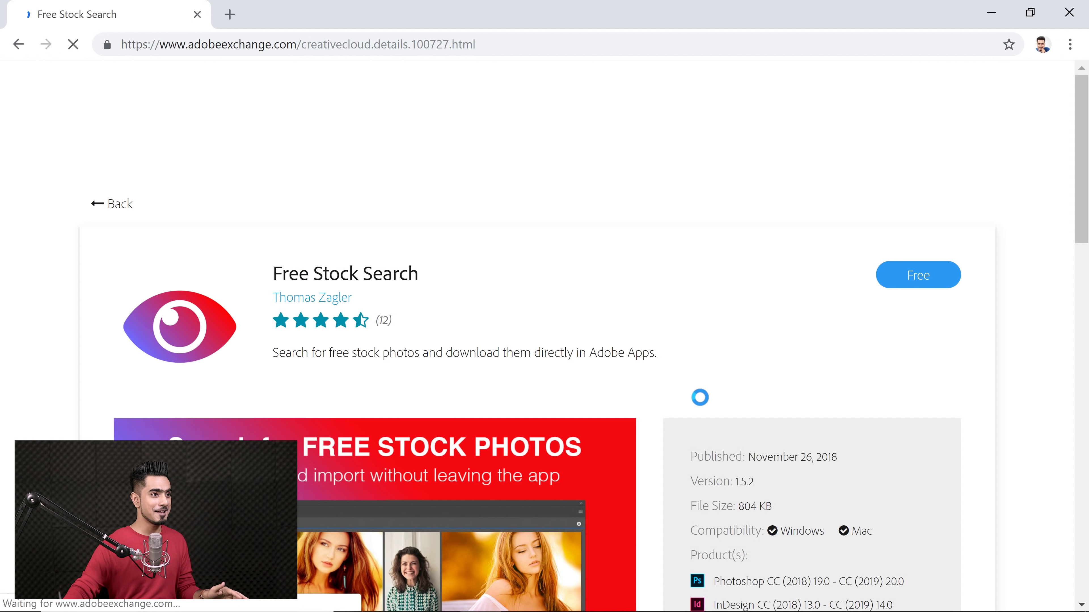
pyautogui.scroll(-1, 1050, 163)
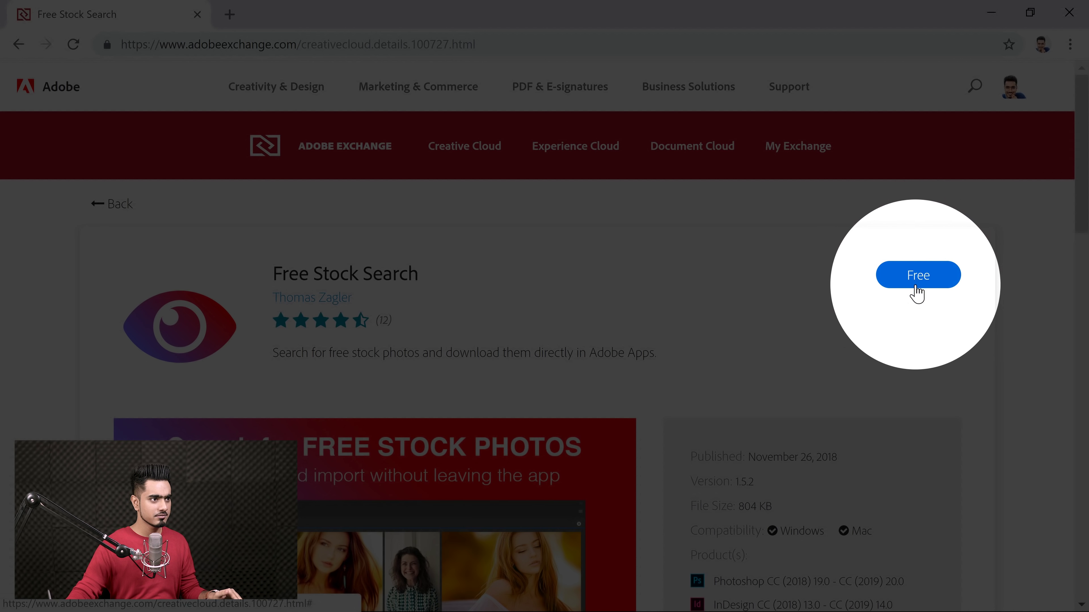
# Get Free Stock Search for free and accept the End-User License Agreement
pyautogui.click(923, 279)
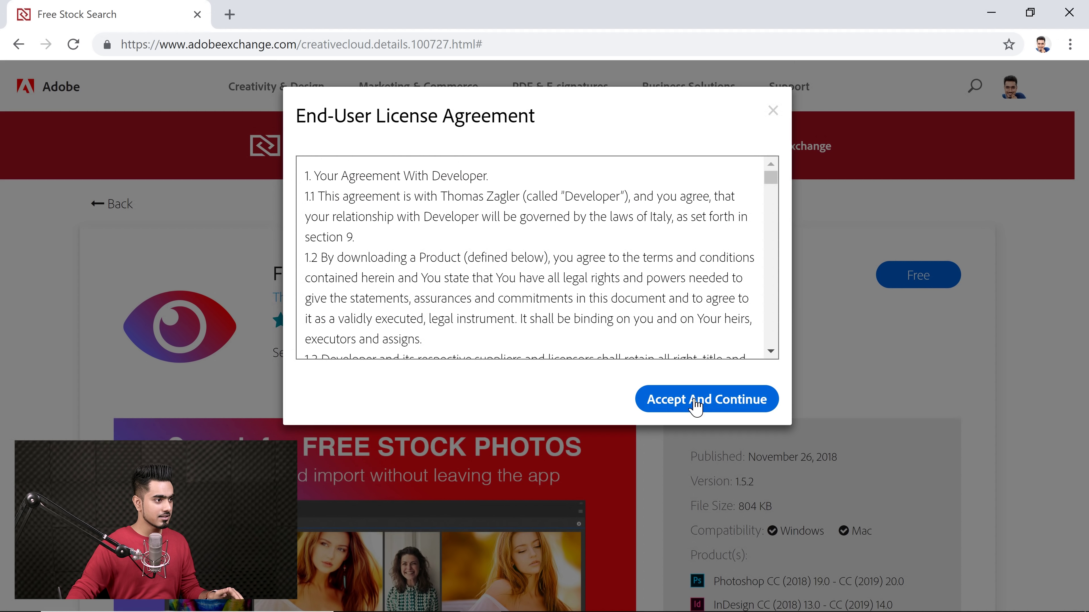
pyautogui.click(695, 405)
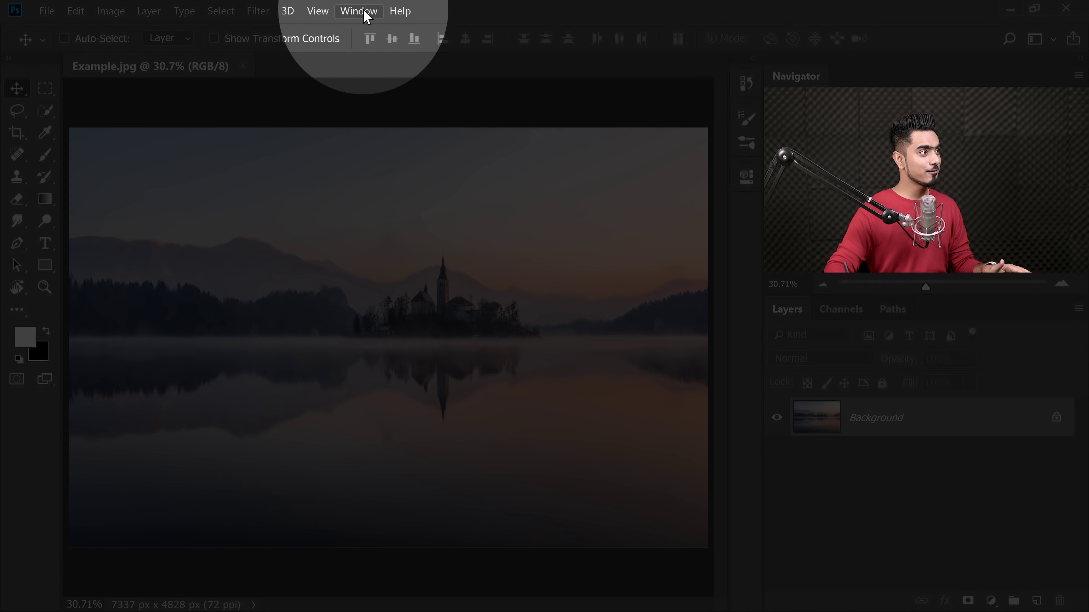
# Open the Free Stock Search panel from Window > Extensions
pyautogui.click(365, 12)
pyautogui.moveTo(446, 63)
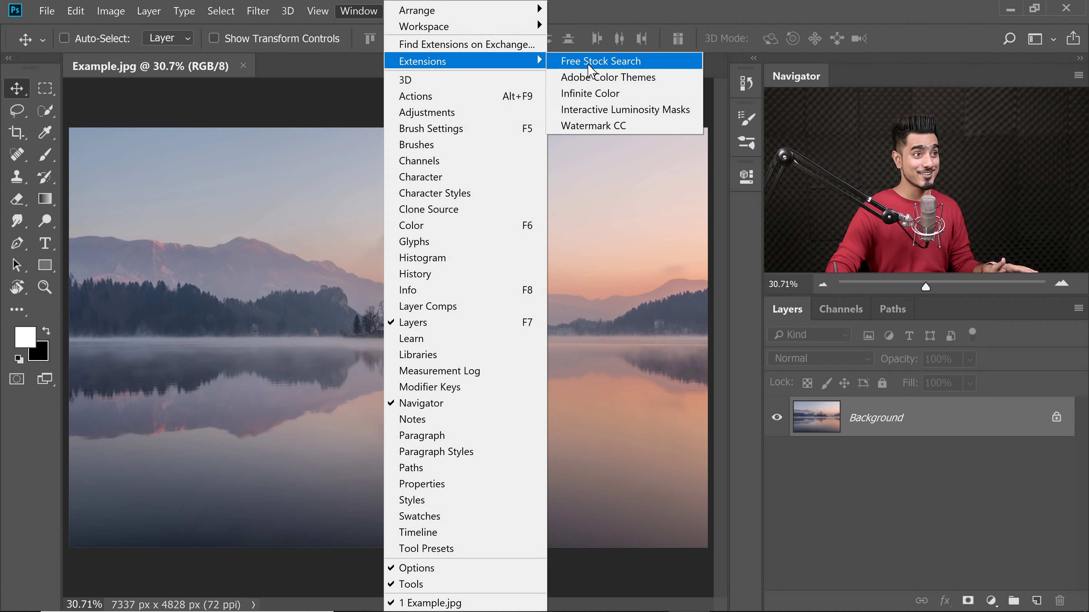
pyautogui.click(599, 65)
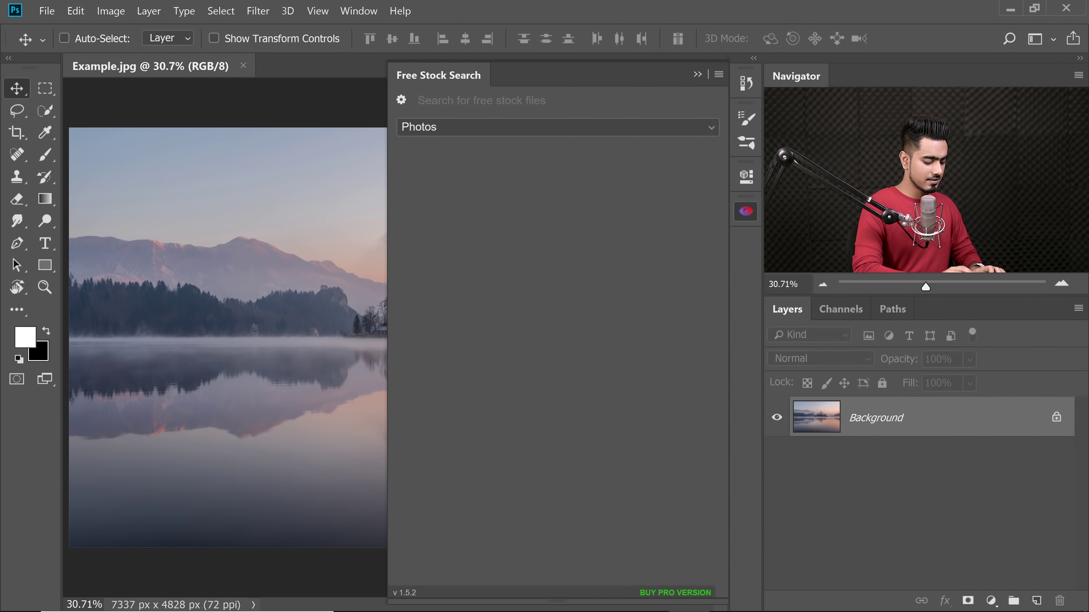
# Search Free Stock Search for 'clouds' with results limited to Photos, and scroll the results
pyautogui.write('clouds')
pyautogui.press('Return')
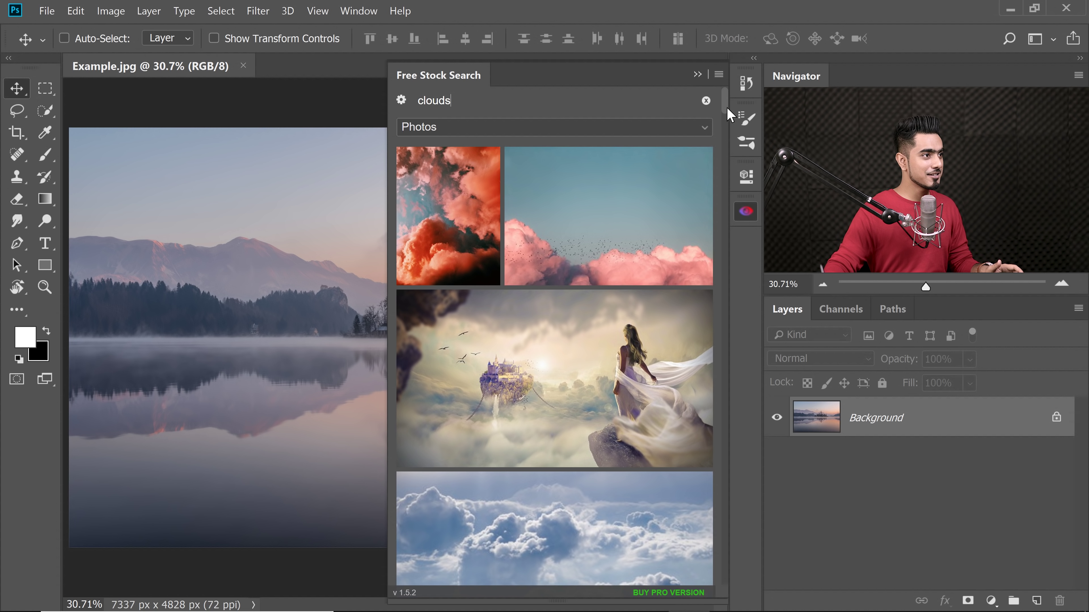
pyautogui.moveTo(726, 107)
pyautogui.mouseDown()
pyautogui.moveTo(724, 129)
pyautogui.moveTo(723, 94)
pyautogui.mouseUp()
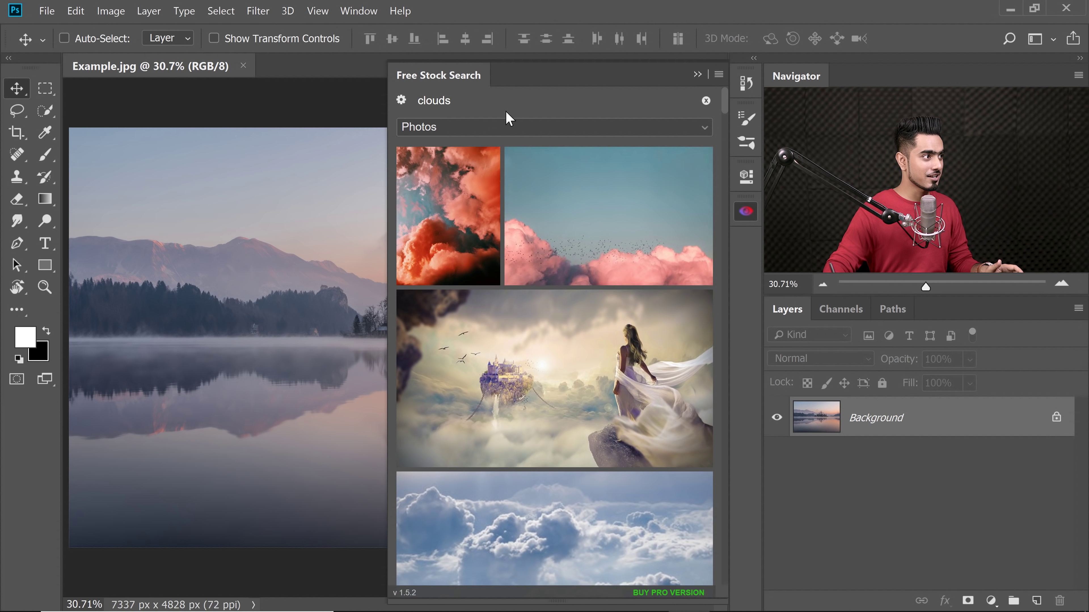
pyautogui.click(487, 126)
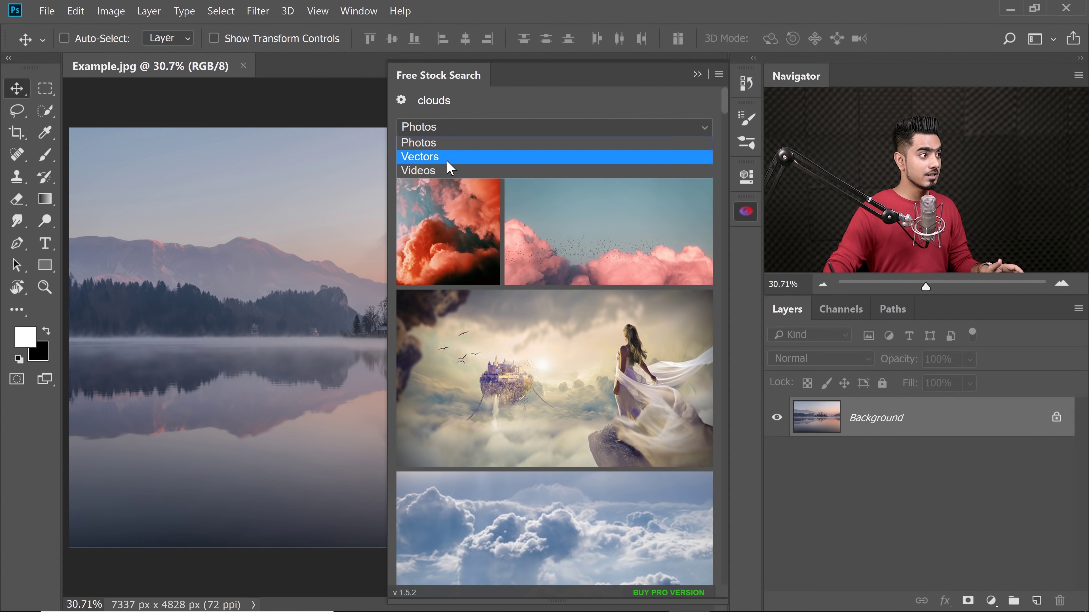
pyautogui.click(461, 141)
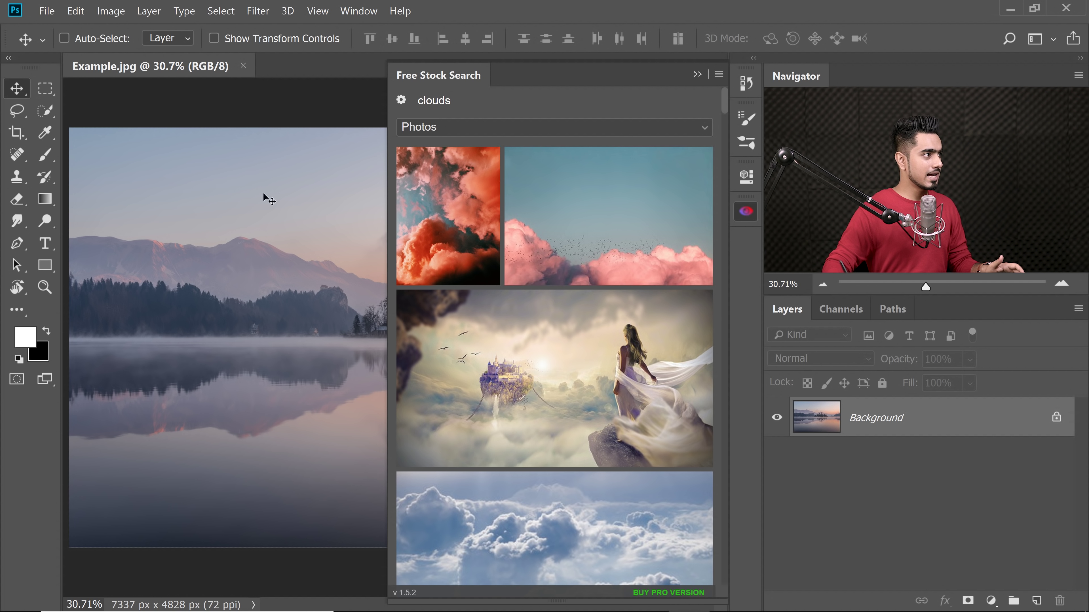
pyautogui.moveTo(723, 103); pyautogui.dragTo(716, 150)
# Place the blue-sky stock photo and scale it up to cover the whole canvas
pyautogui.click(449, 240)
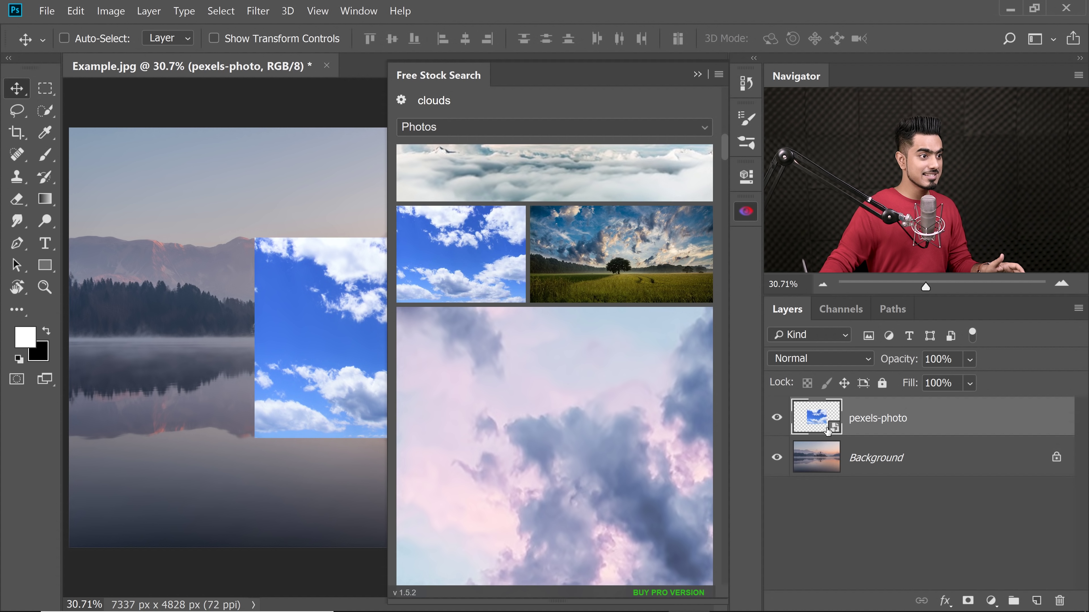
pyautogui.click(744, 210)
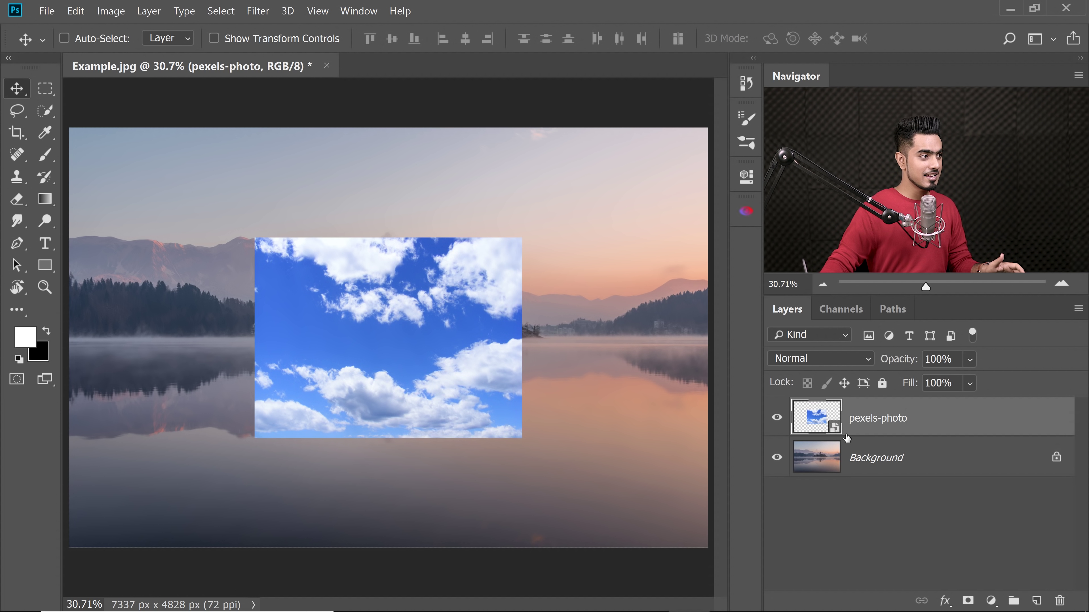
pyautogui.hotkey('ctrl', 't')
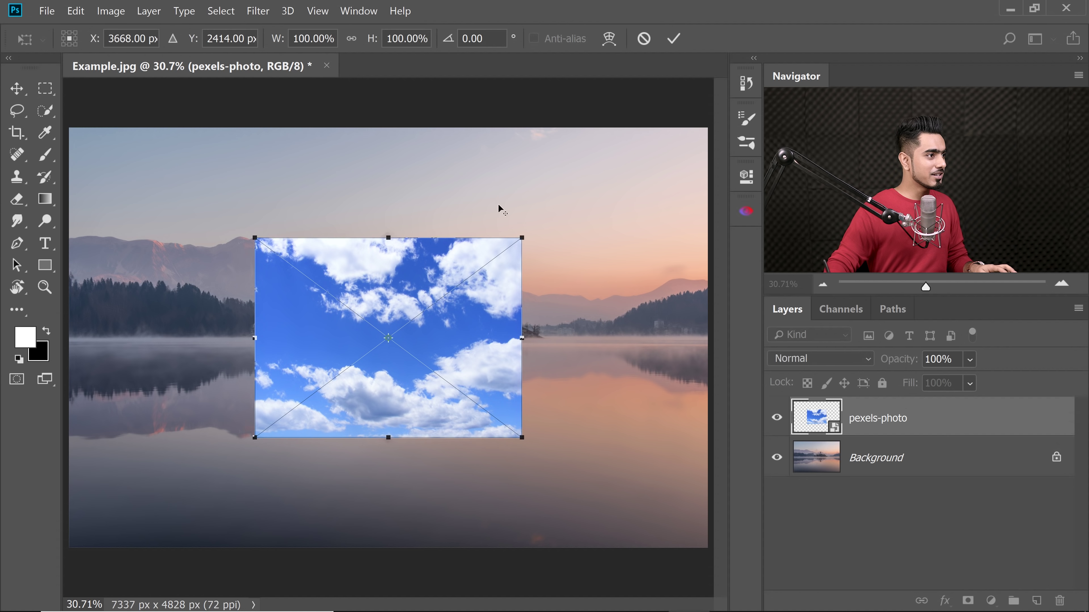
pyautogui.moveTo(519, 233); pyautogui.dragTo(695, 109)
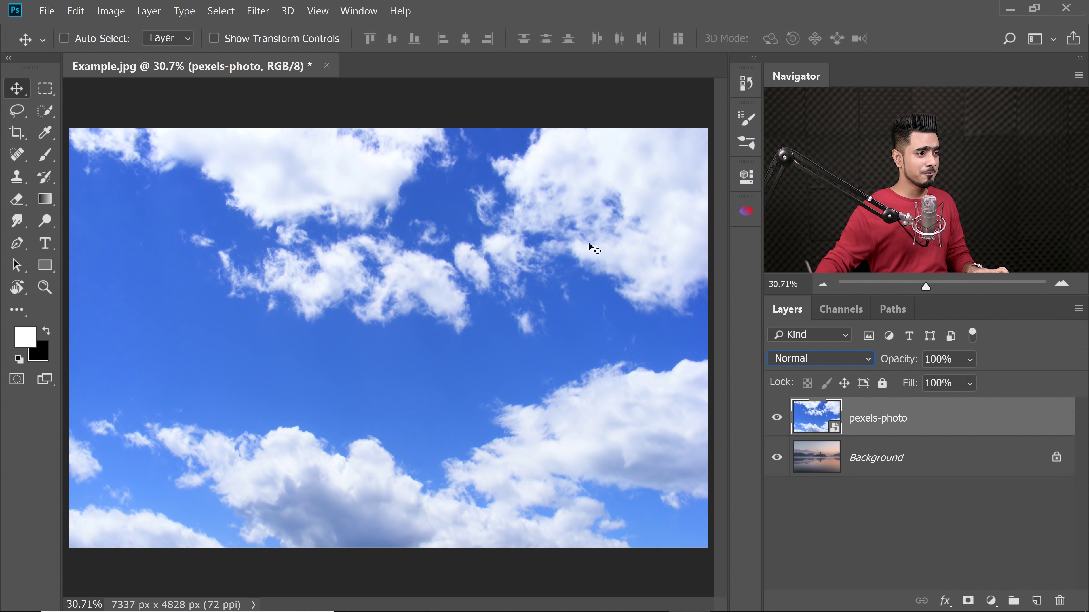
# Blend the sky layer in Screen mode, then delete the pexels-photo layer
pyautogui.click(806, 359)
pyautogui.click(814, 154)
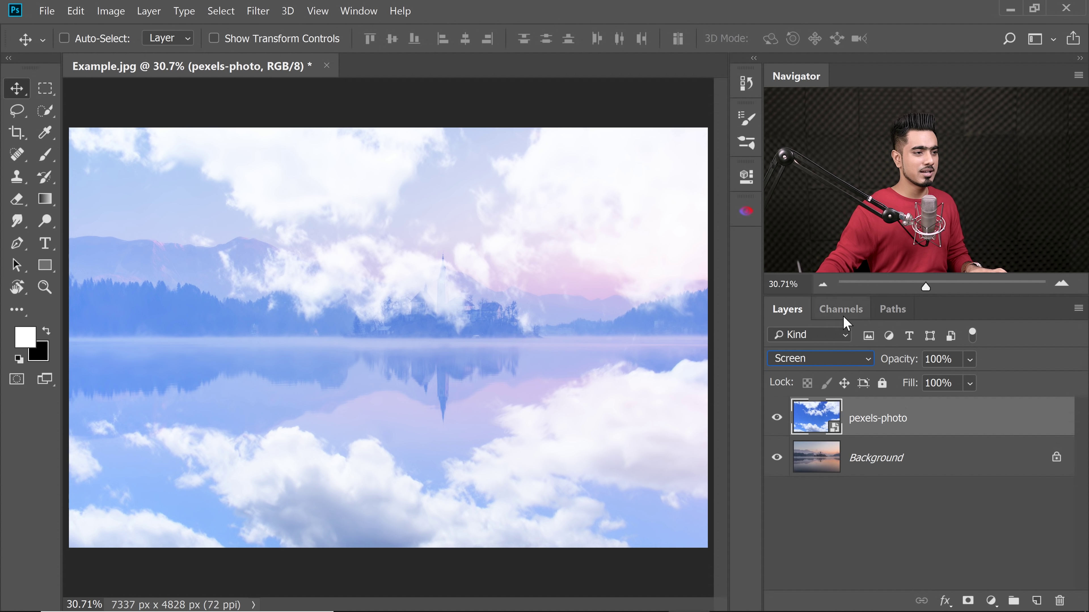
pyautogui.moveTo(972, 413); pyautogui.dragTo(1059, 600)
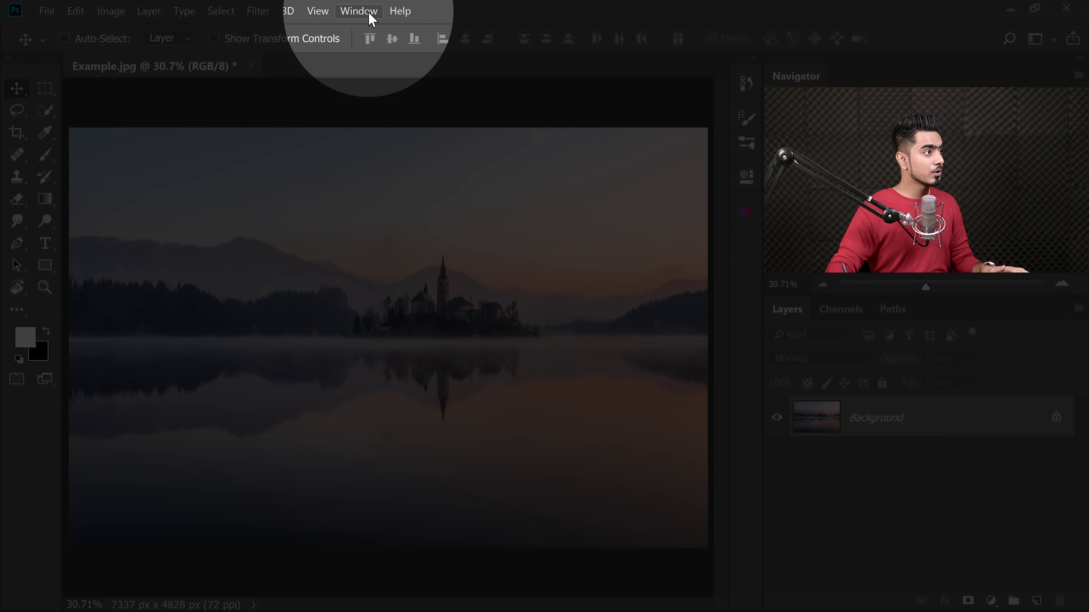
# Open the Interactive Luminosity Masks extension and show its Highlights, Midtones, Shadows and Zone masks
pyautogui.click(360, 13)
pyautogui.moveTo(477, 70)
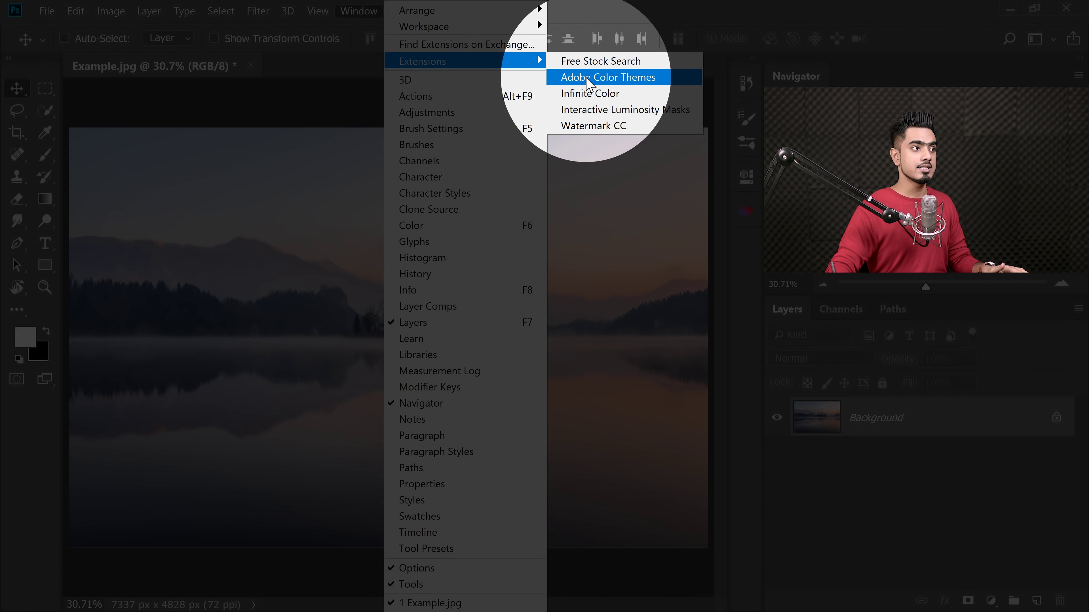
pyautogui.click(643, 111)
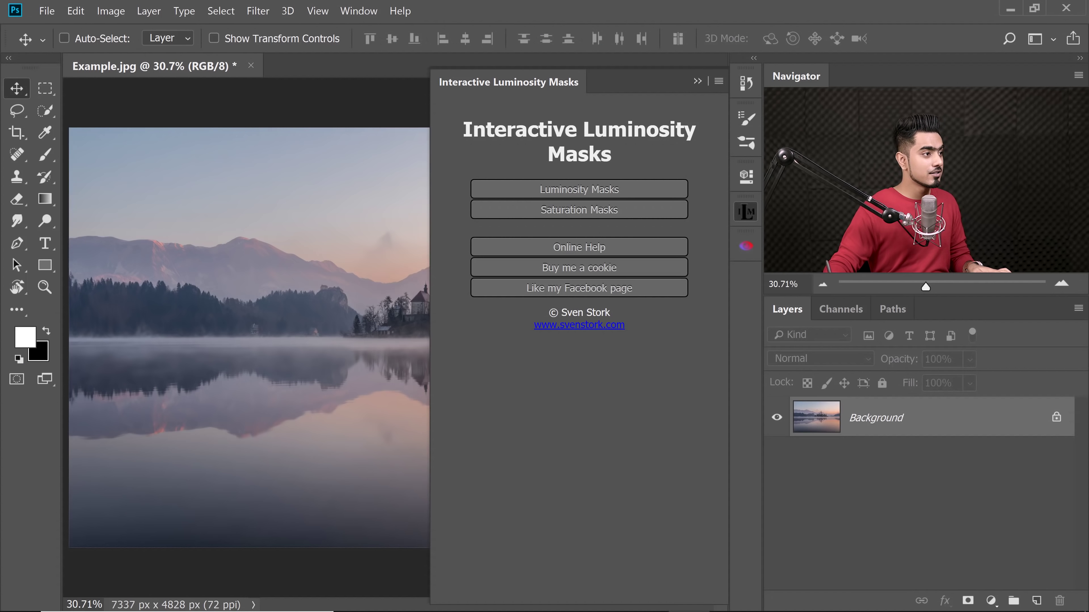
pyautogui.click(581, 191)
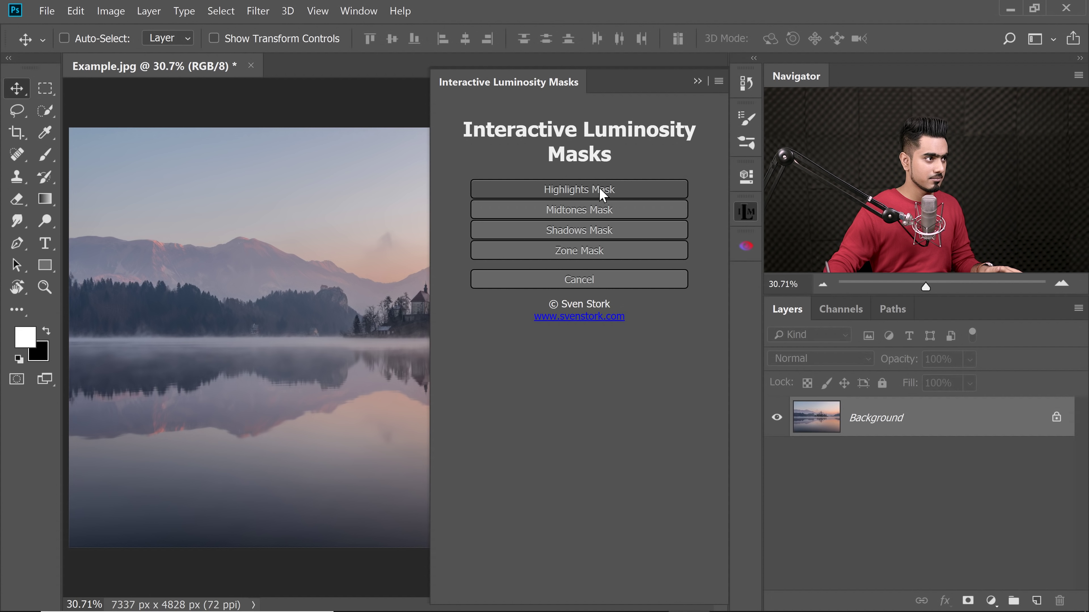
# Create a Highlights luminosity mask, float the panel, and widen the Highlights Feather slightly
pyautogui.click(597, 190)
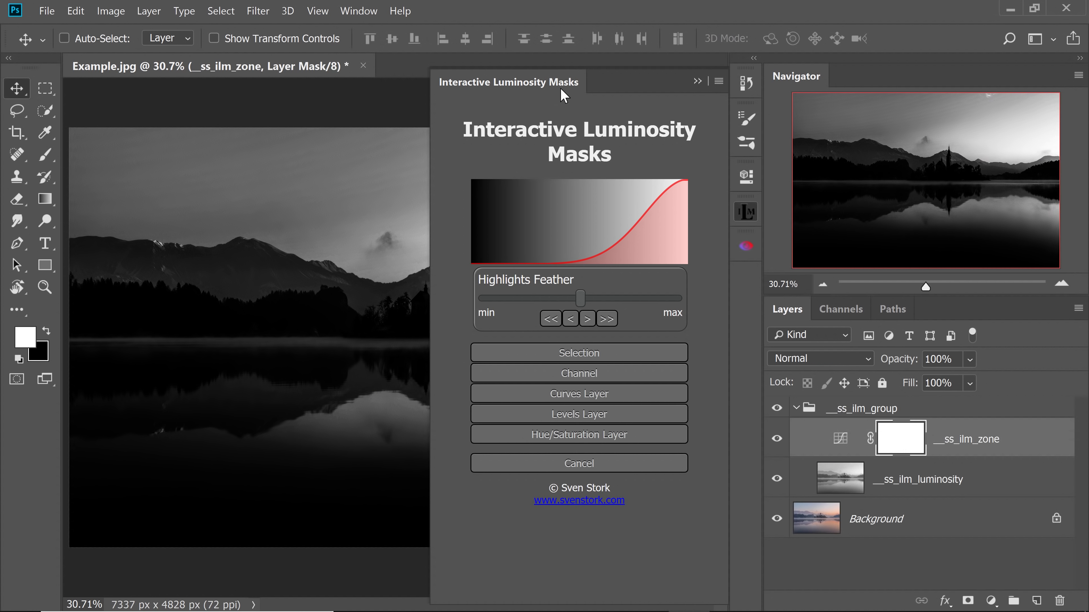
pyautogui.moveTo(525, 79)
pyautogui.mouseDown()
pyautogui.moveTo(742, 262)
pyautogui.moveTo(844, 199)
pyautogui.moveTo(862, 176)
pyautogui.mouseUp()
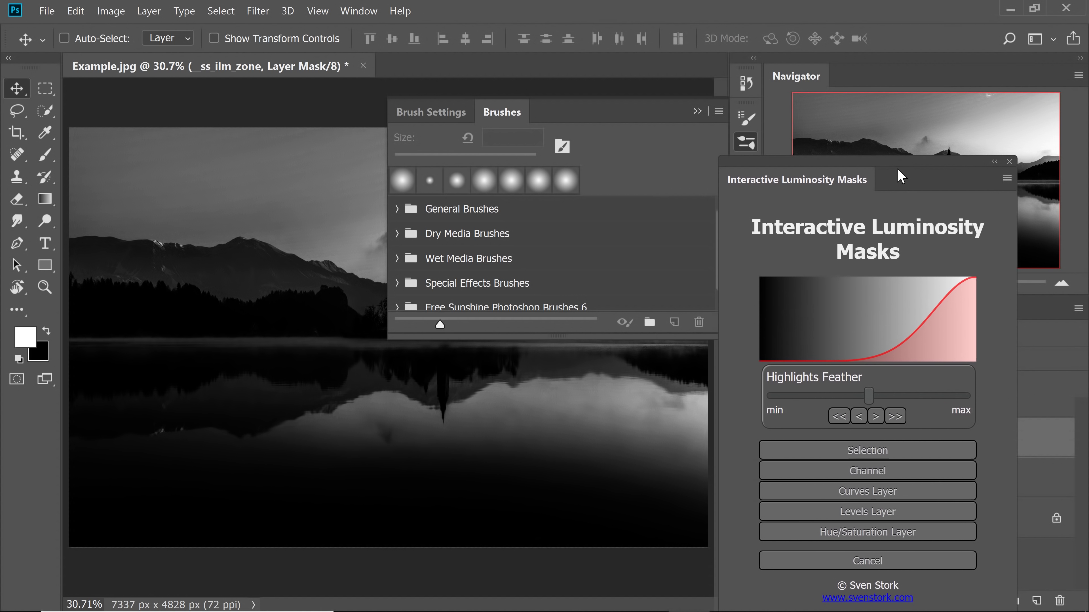
pyautogui.click(698, 112)
pyautogui.moveTo(869, 391)
pyautogui.mouseDown()
pyautogui.moveTo(909, 391)
pyautogui.moveTo(855, 392)
pyautogui.mouseUp()
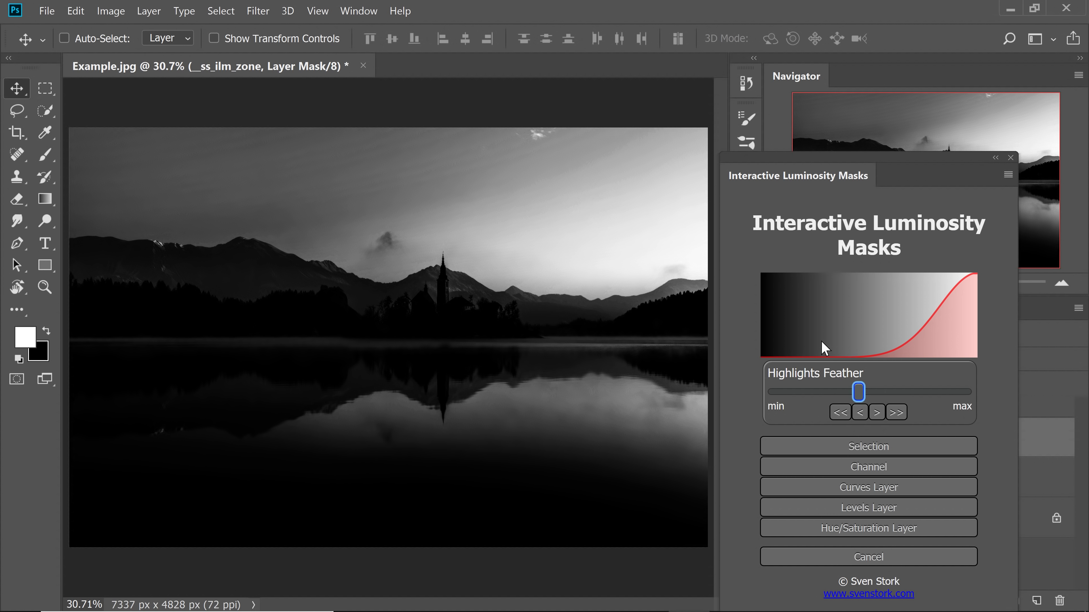
pyautogui.moveTo(859, 394); pyautogui.dragTo(866, 398)
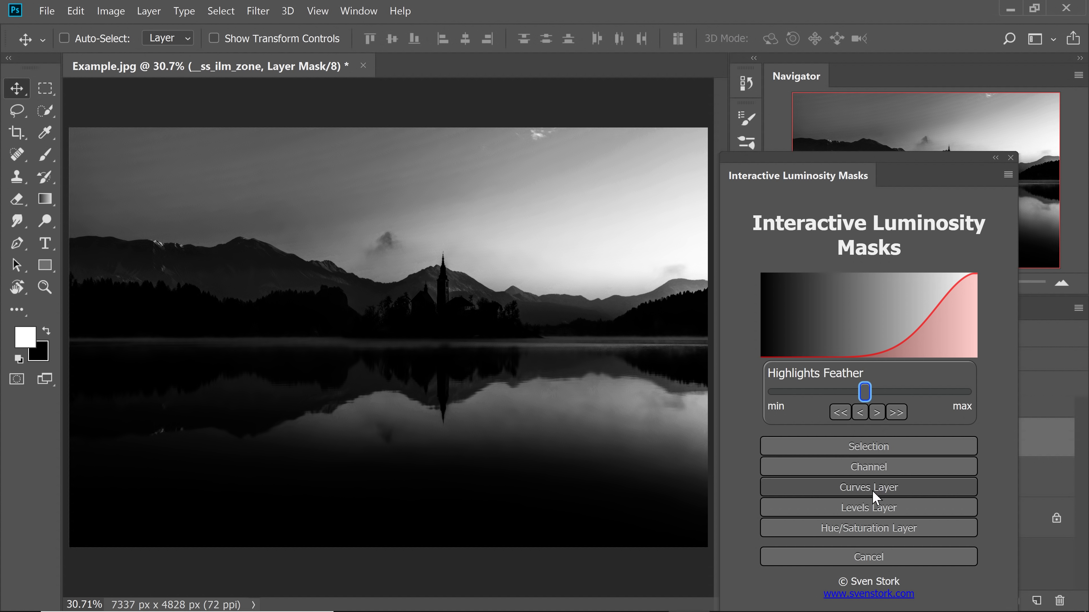
# Create a Curves layer named Highlights from the Highlights mask and close the masks panel
pyautogui.click(857, 489)
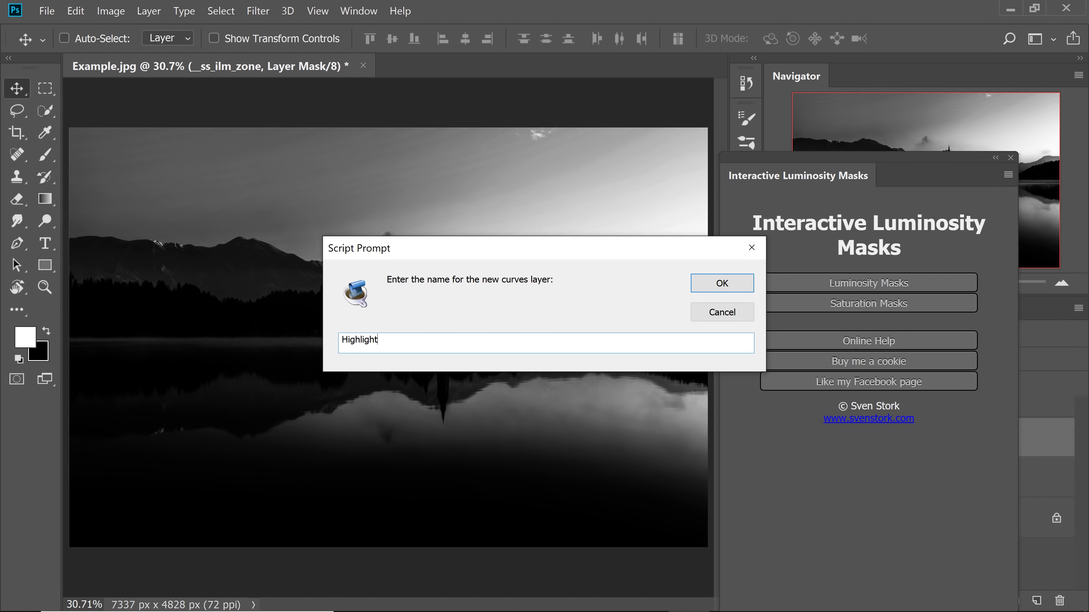
pyautogui.click(707, 279)
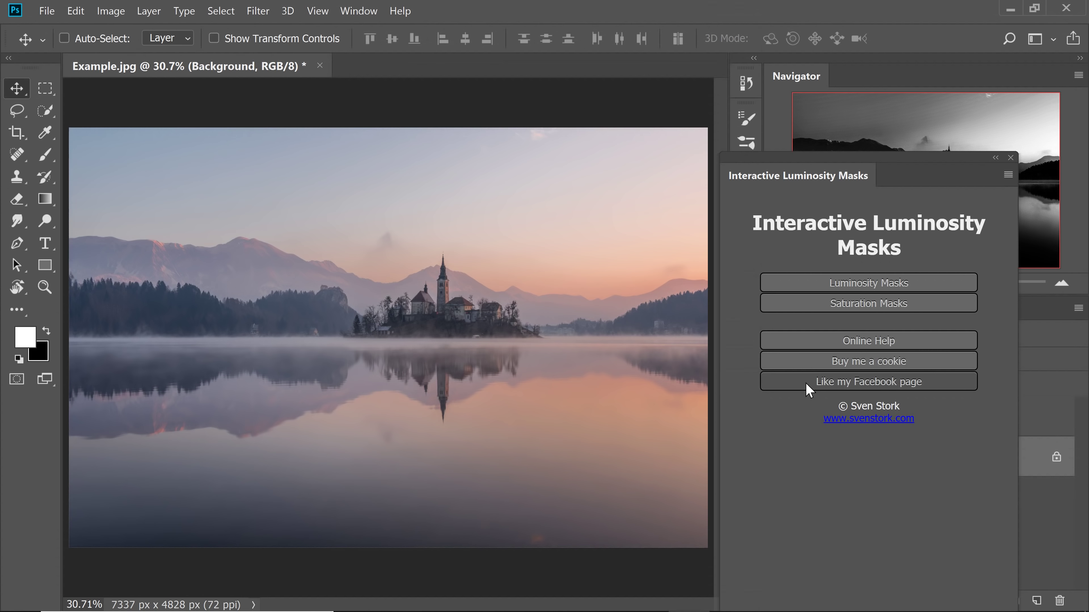
pyautogui.click(1009, 158)
# Dock the Highlights curves properties, zoom to fit, and bend the curve for more contrast
pyautogui.click(884, 424)
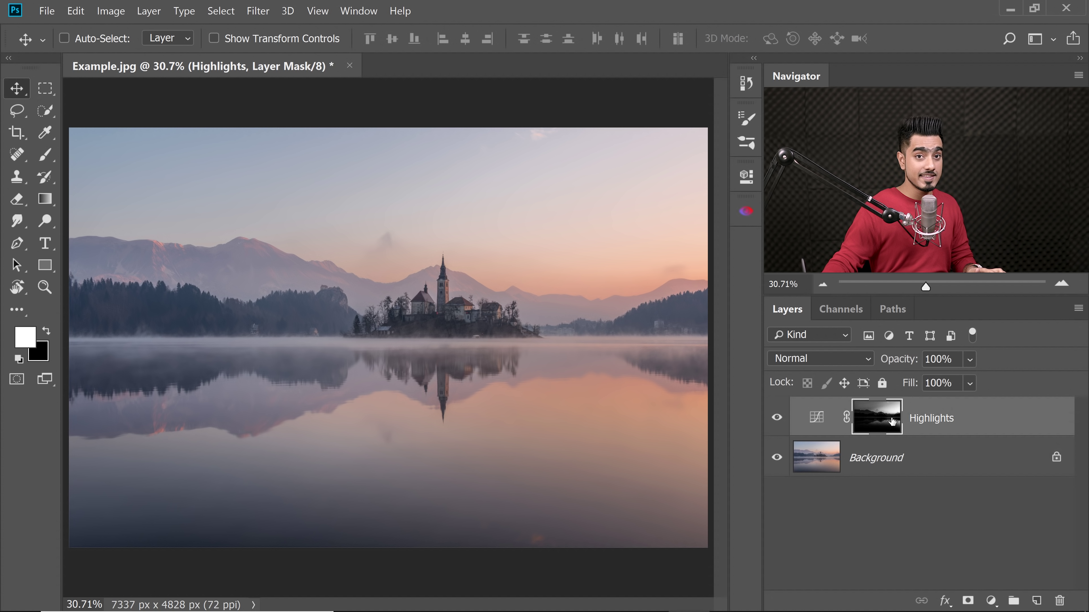
pyautogui.doubleClick(818, 423)
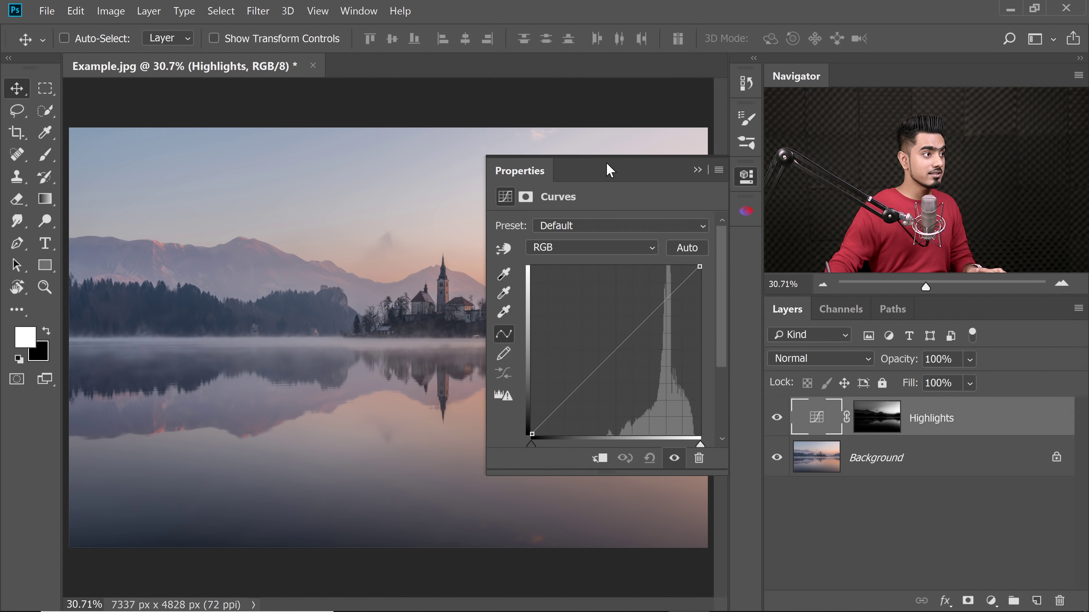
pyautogui.moveTo(608, 170); pyautogui.dragTo(762, 341)
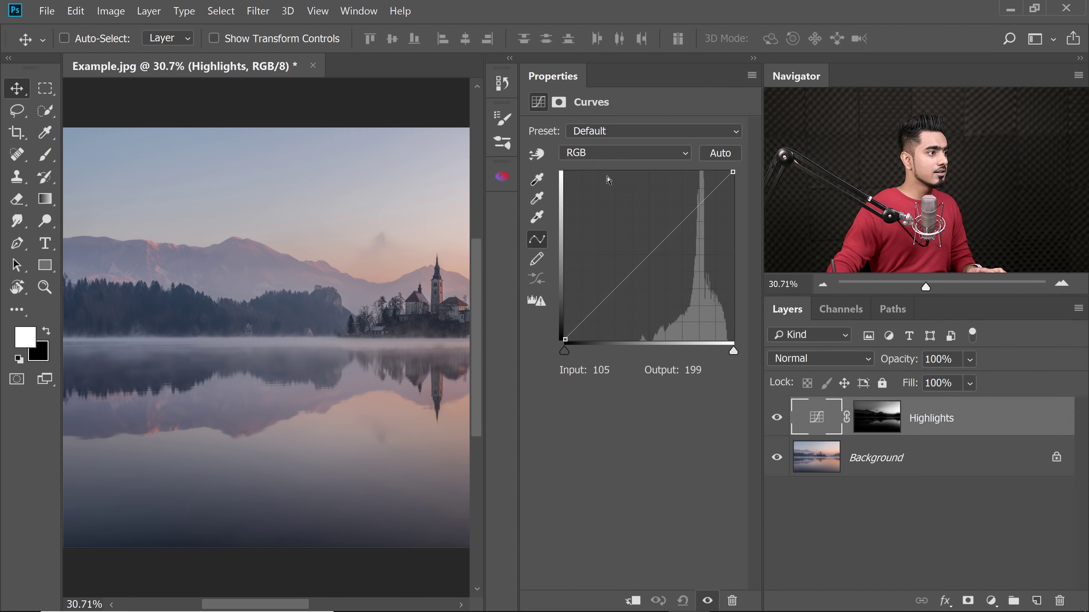
pyautogui.hotkey('ctrl', '0')
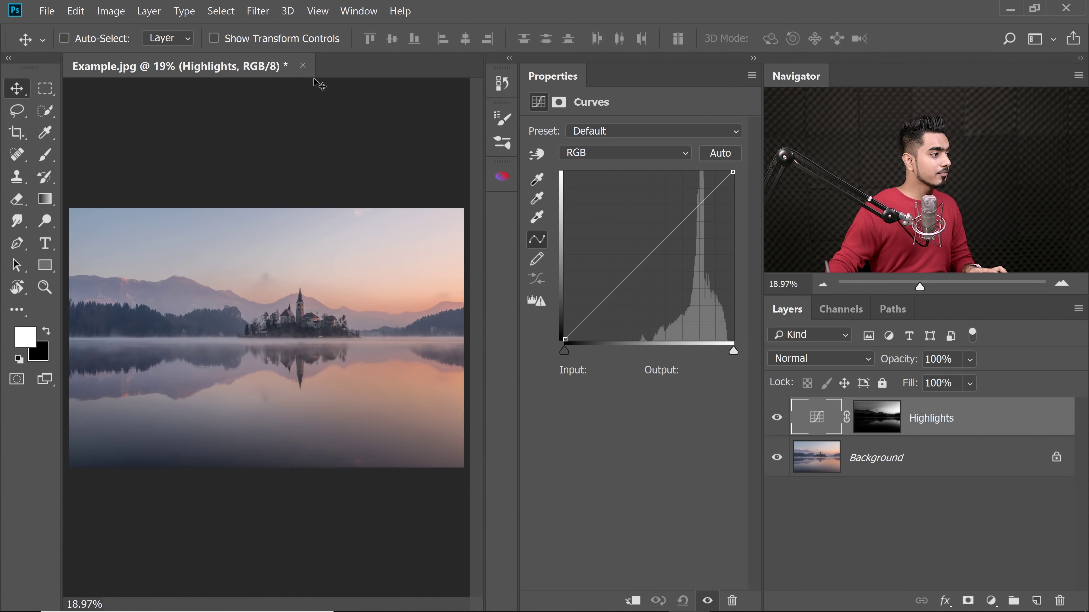
pyautogui.moveTo(664, 229); pyautogui.dragTo(682, 244)
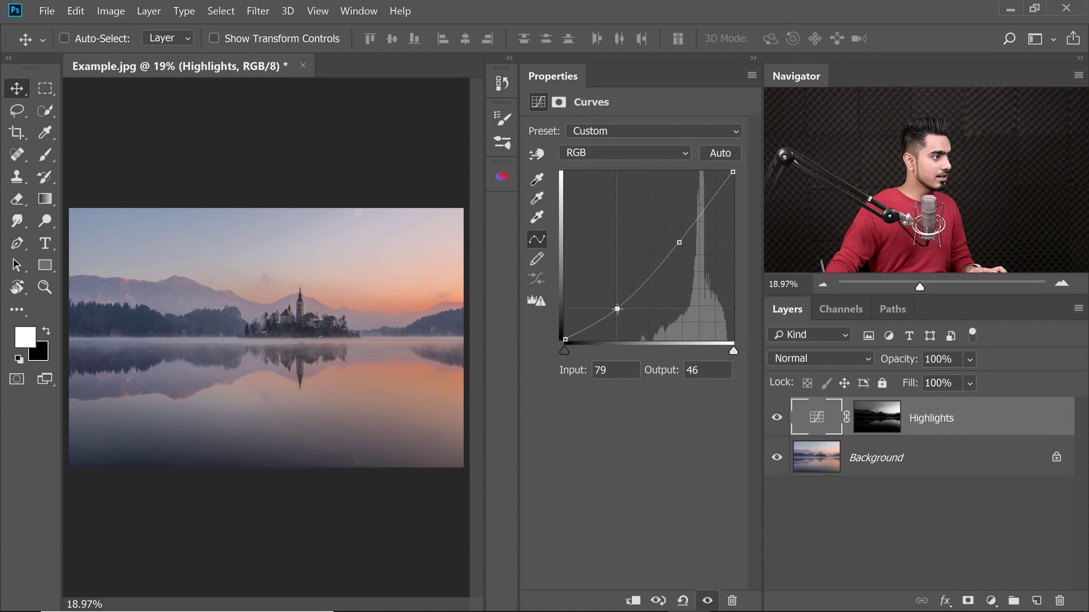